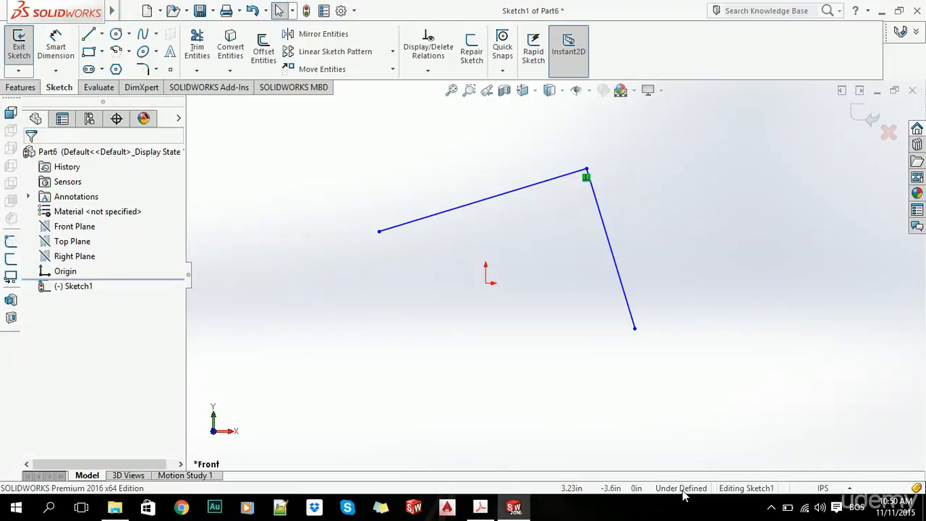
pyautogui.scroll(2, 505, 383)
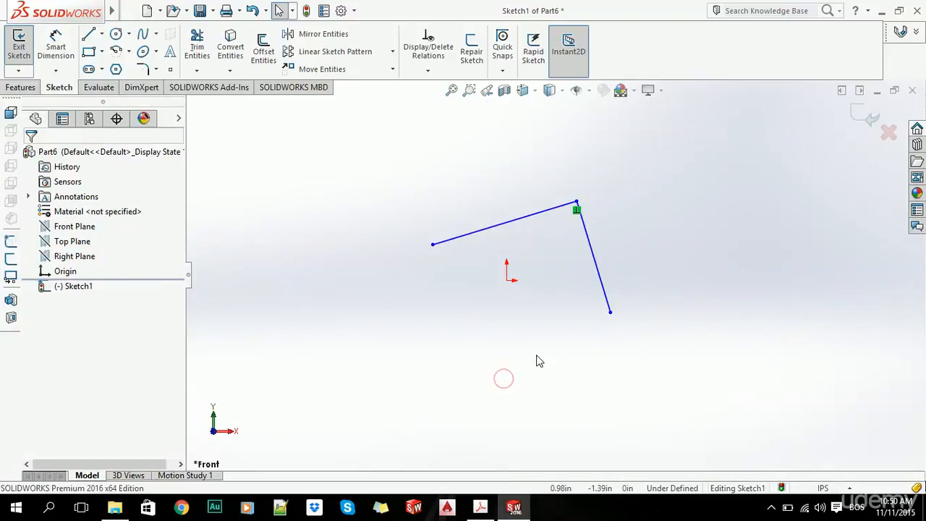
pyautogui.scroll(-3, 604, 269)
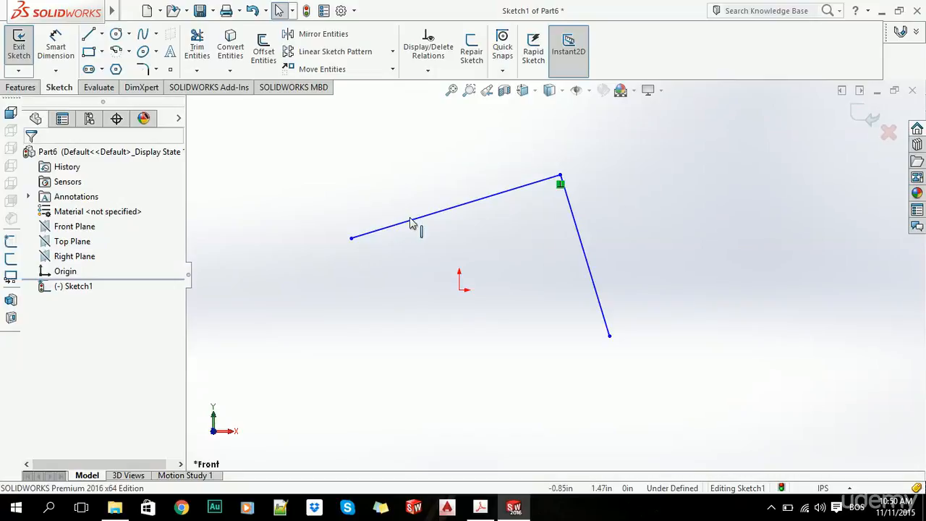
pyautogui.click(436, 216)
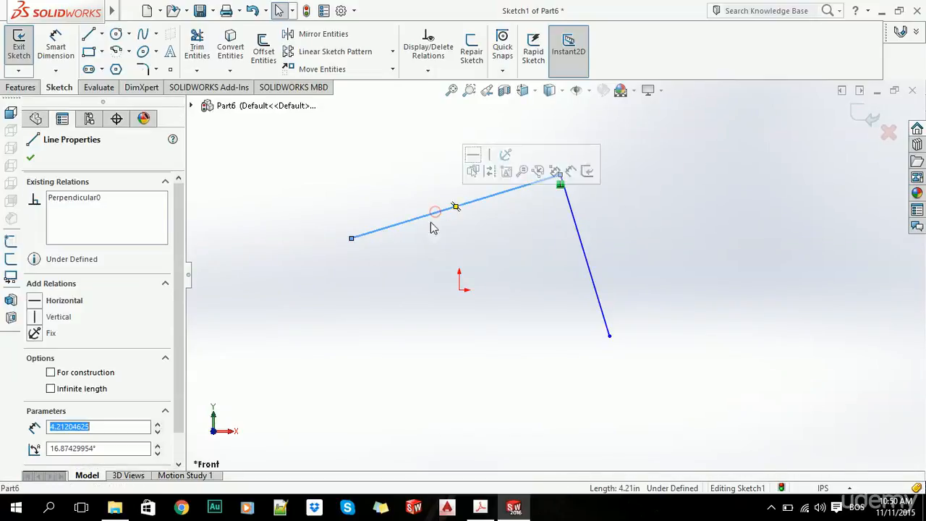
pyautogui.click(408, 301)
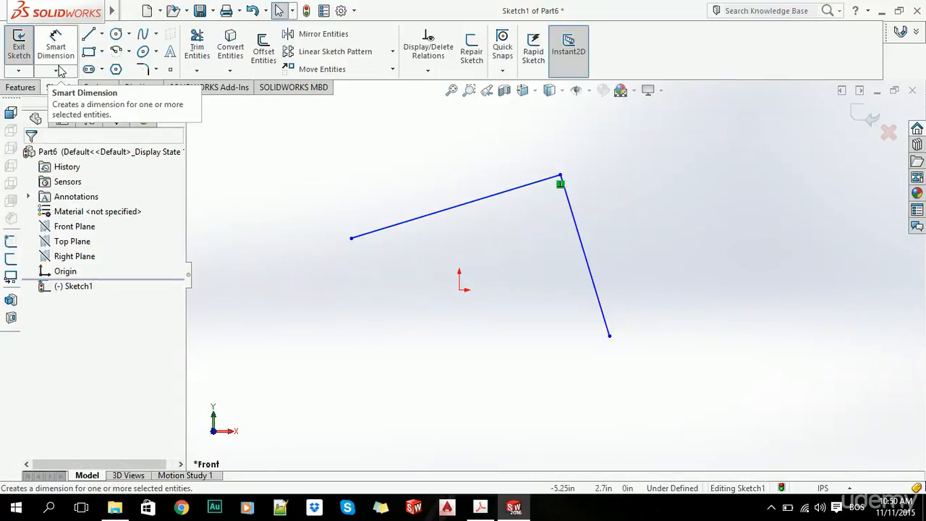
# - Add an aligned Smart Dimension to the upper-left sloped line and set its length to 5 in
pyautogui.click(57, 71)
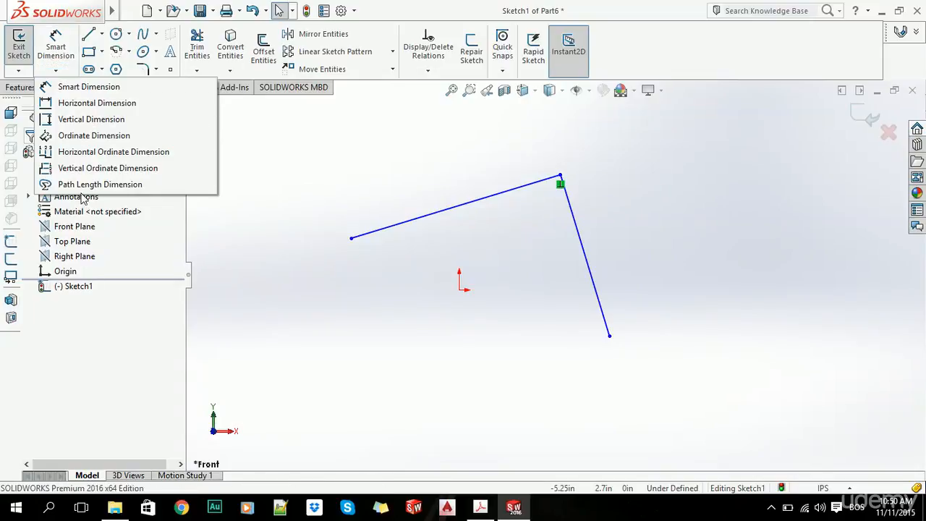
pyautogui.click(73, 87)
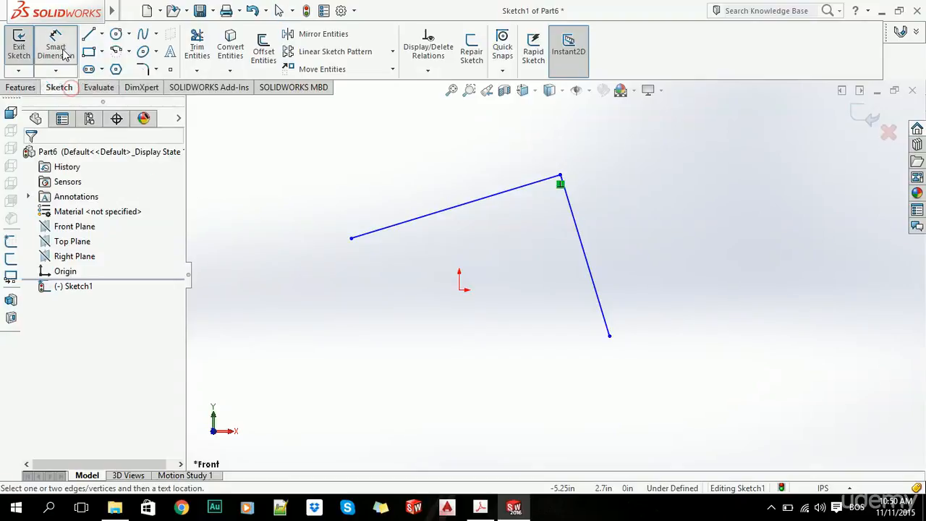
pyautogui.click(430, 220)
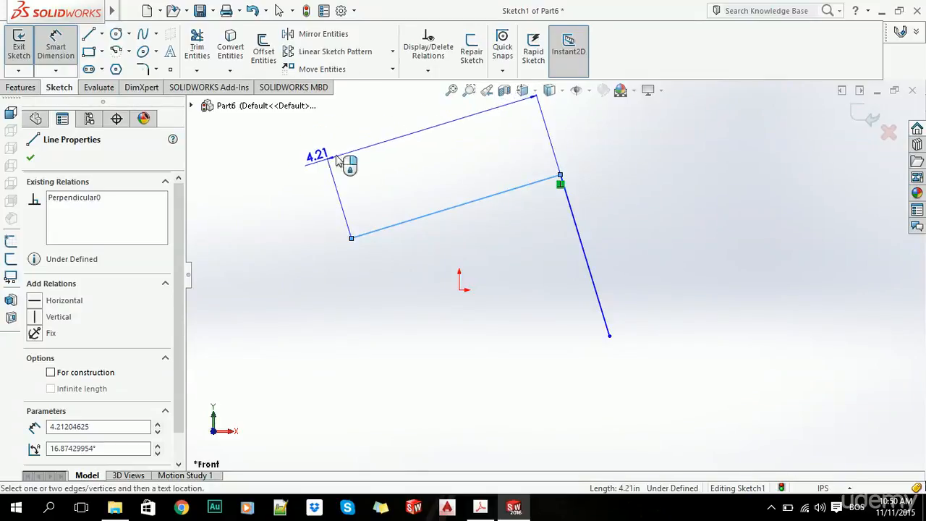
pyautogui.scroll(2, 496, 194)
pyautogui.scroll(-2, 496, 185)
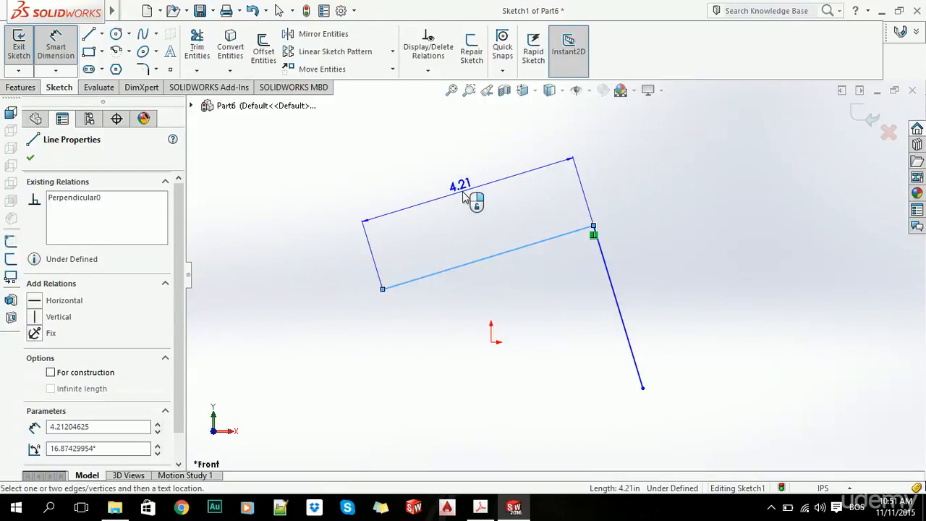
pyautogui.click(471, 200)
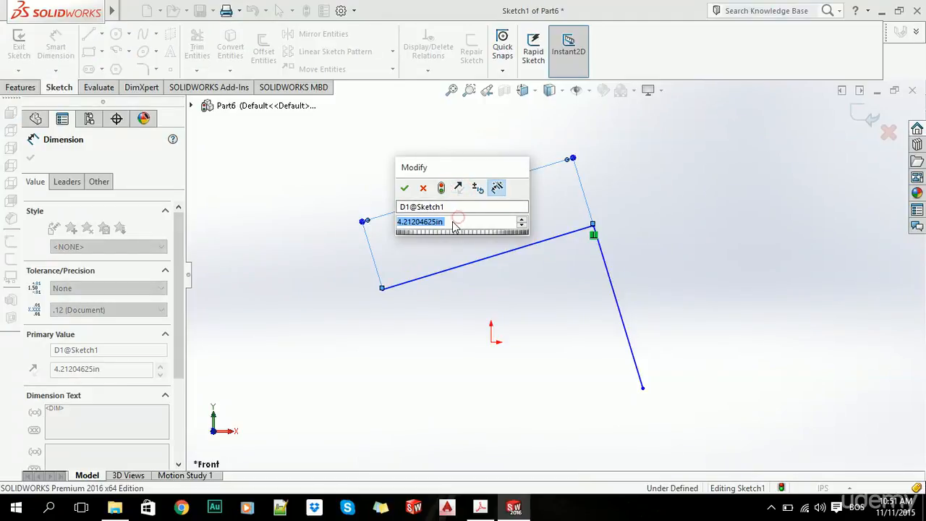
pyautogui.click(452, 222)
pyautogui.doubleClick(452, 221)
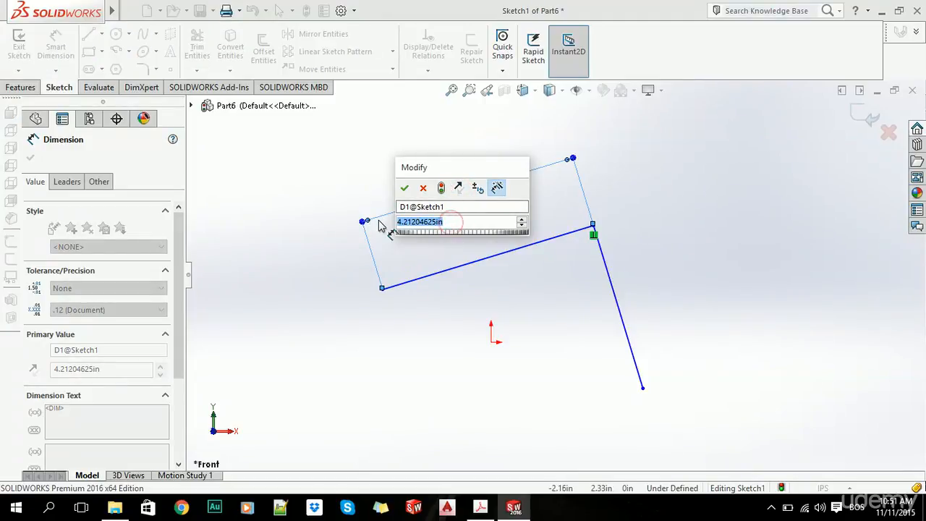
pyautogui.write('5in')
pyautogui.click(403, 188)
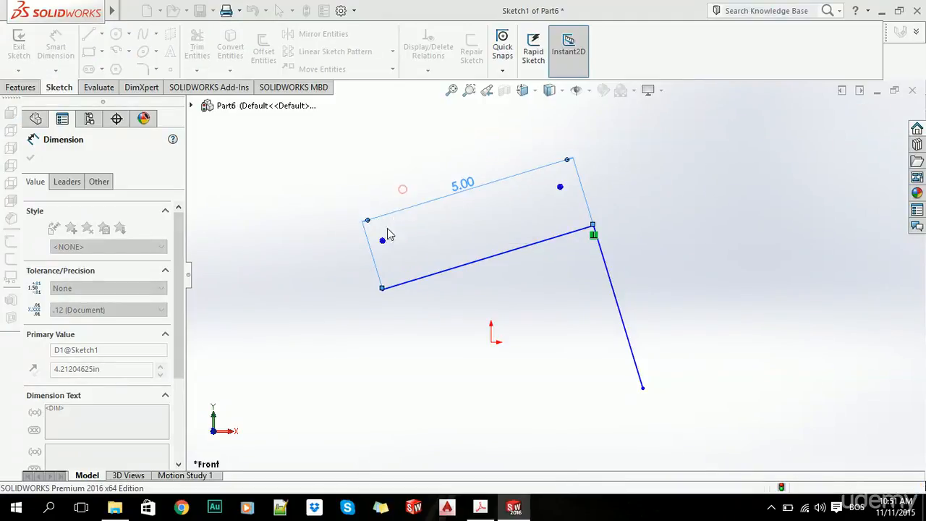
pyautogui.click(301, 302)
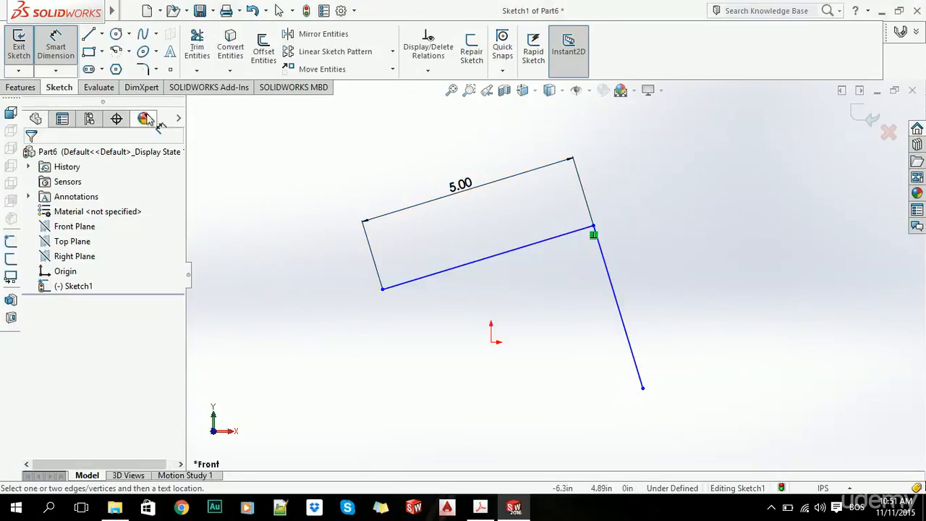
pyautogui.click(296, 183)
pyautogui.click(485, 262)
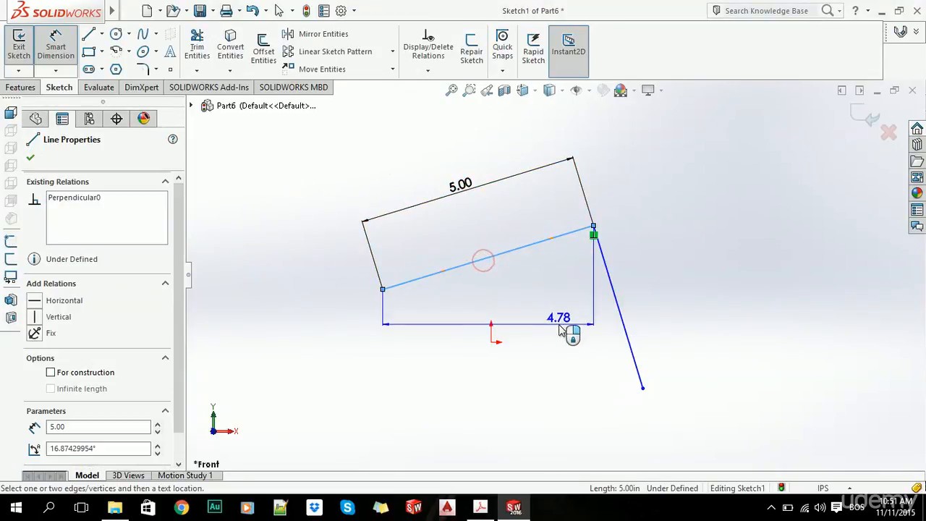
pyautogui.press('Escape')
pyautogui.press('Escape')
# - Apply an Equal relation between the two perpendicular lines
pyautogui.click(446, 271)
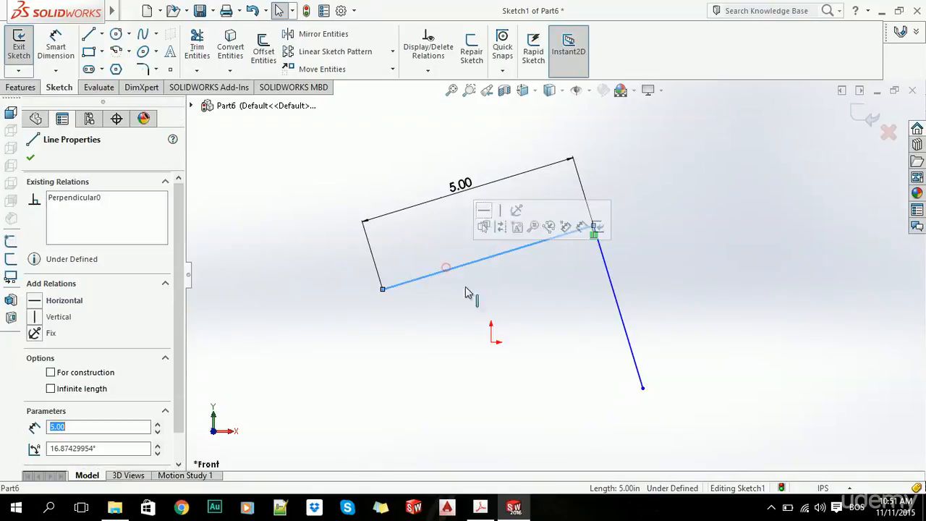
pyautogui.keyDown('ctrl'); pyautogui.click(622, 321); pyautogui.keyUp('ctrl')
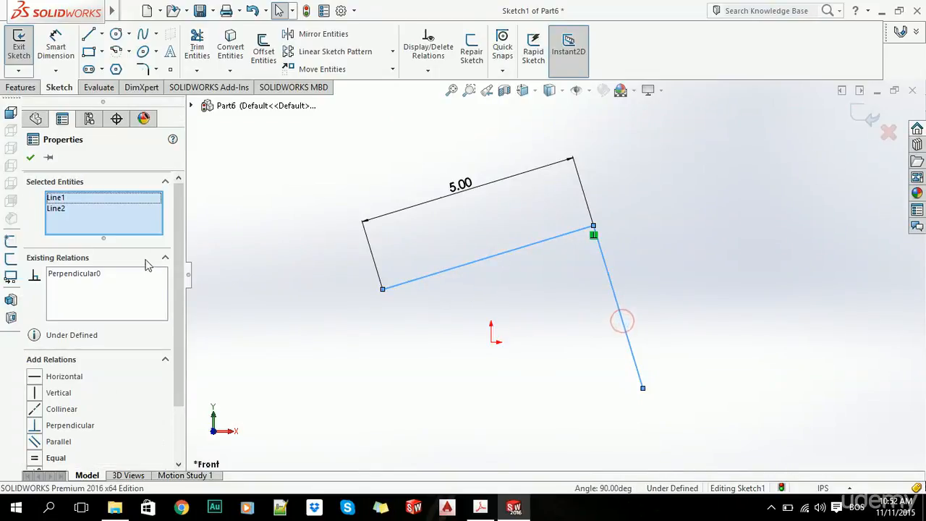
pyautogui.moveTo(180, 214); pyautogui.dragTo(180, 268)
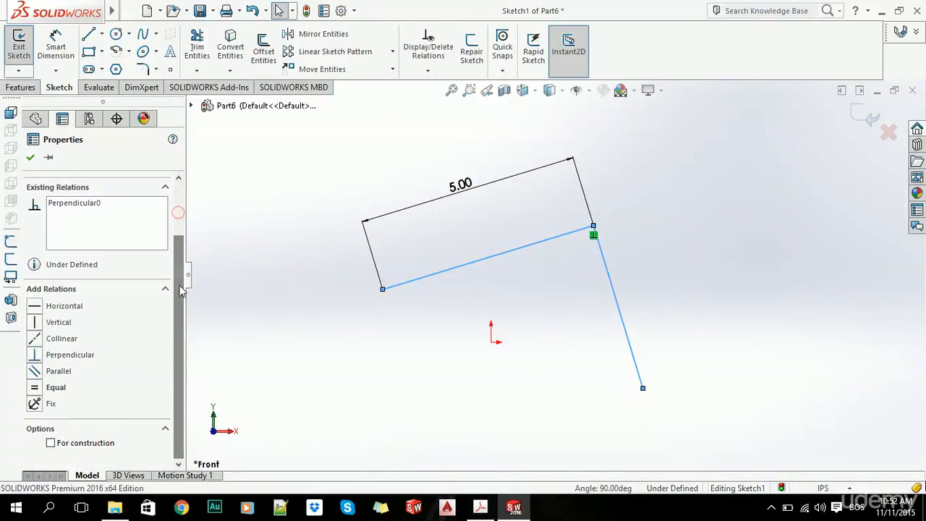
pyautogui.click(34, 395)
pyautogui.click(329, 323)
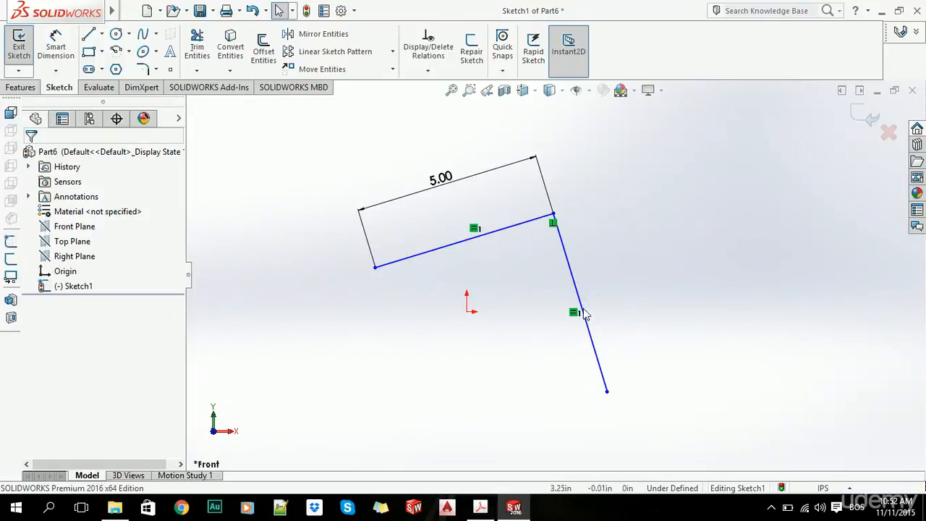
# - Shift the two connected lines upward by moving the free end of the right-hand line to about X 3.48, Y -0.87 in
pyautogui.moveTo(607, 395)
pyautogui.mouseDown()
pyautogui.moveTo(601, 323)
pyautogui.moveTo(596, 355)
pyautogui.moveTo(637, 337)
pyautogui.moveTo(590, 349)
pyautogui.moveTo(597, 344)
pyautogui.mouseUp()
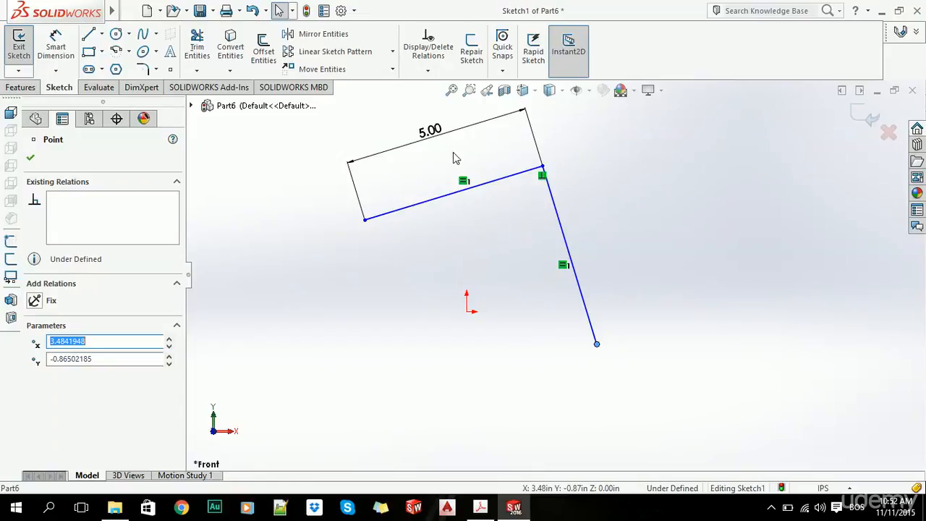
pyautogui.click(365, 289)
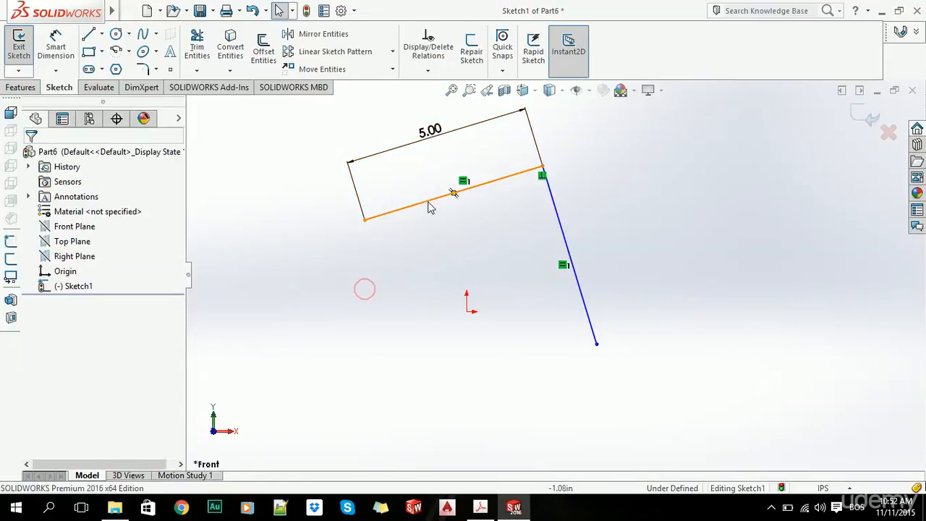
pyautogui.click(400, 295)
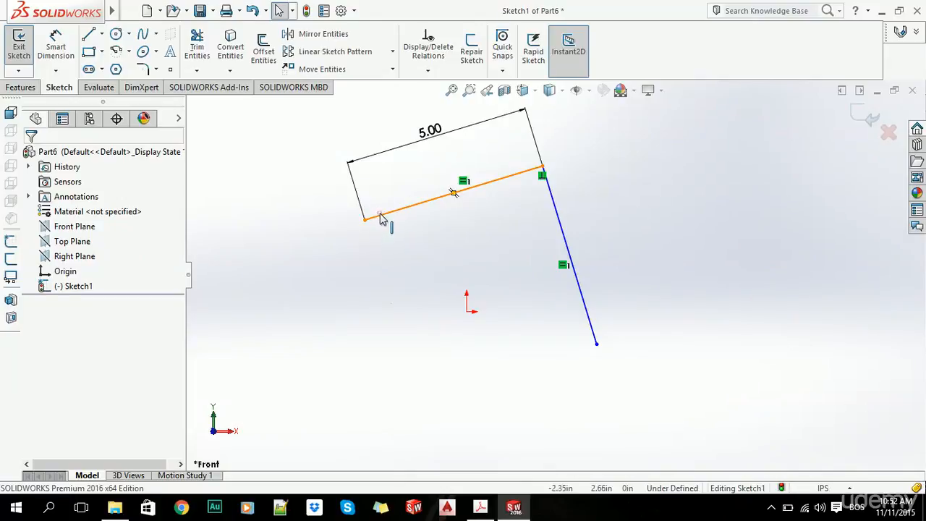
# - Move the free end of the dimensioned line onto the origin so that it is coincident with it
pyautogui.moveTo(380, 215)
pyautogui.mouseDown()
pyautogui.moveTo(607, 188)
pyautogui.moveTo(534, 191)
pyautogui.moveTo(398, 234)
pyautogui.moveTo(534, 222)
pyautogui.moveTo(496, 248)
pyautogui.moveTo(471, 313)
pyautogui.mouseUp()
pyautogui.click(382, 258)
pyautogui.click(371, 242)
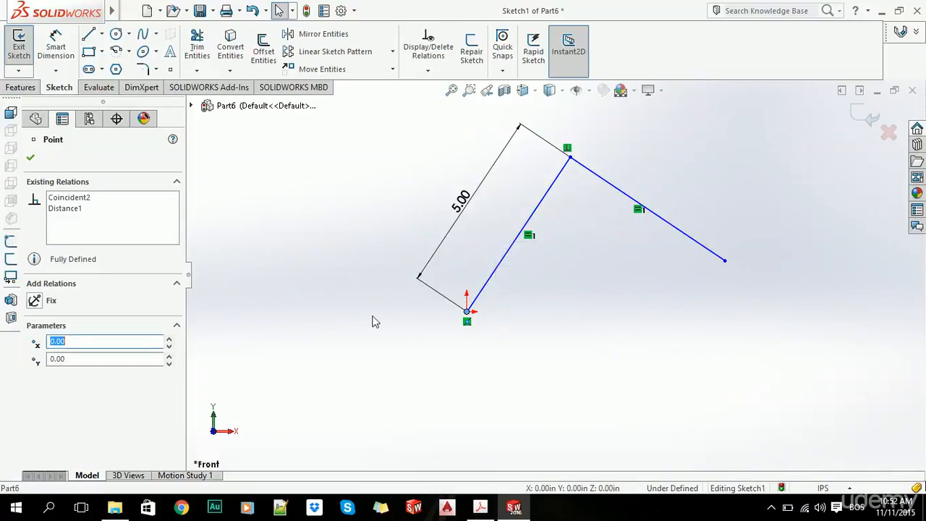
pyautogui.click(351, 308)
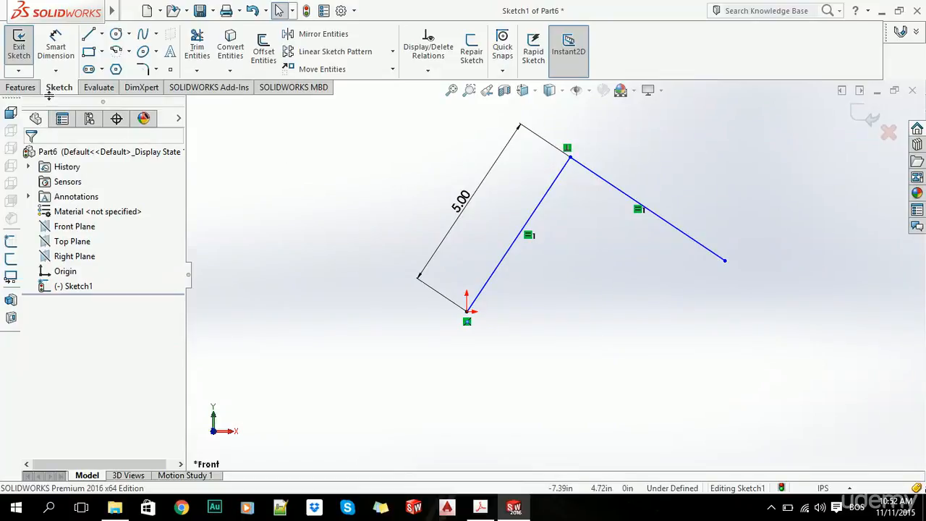
# - Apply a Horizontal relation between the line endpoint at the origin and the free endpoint of the second line
pyautogui.click(59, 47)
pyautogui.press('Escape')
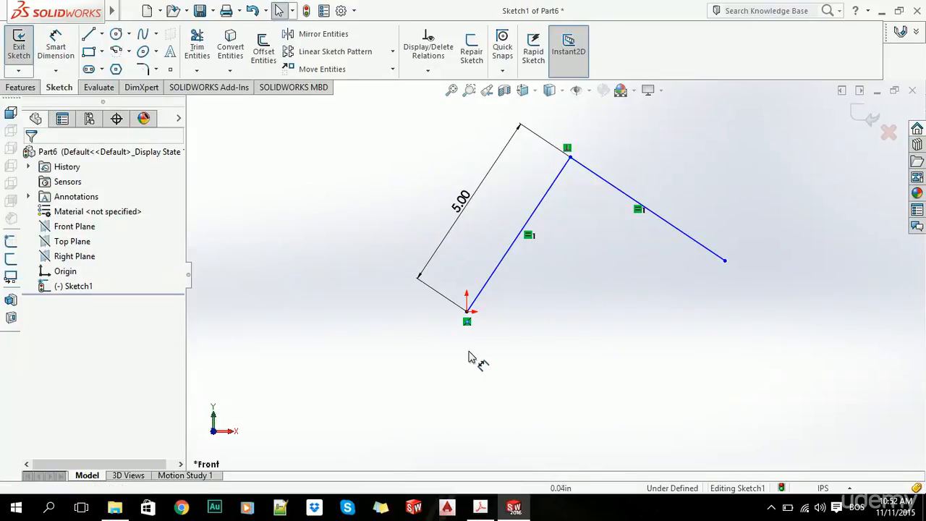
pyautogui.click(468, 312)
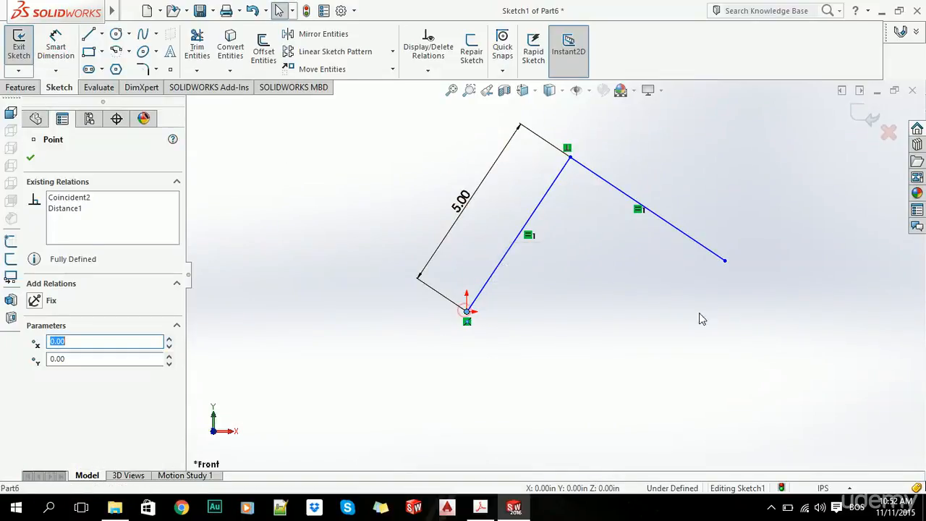
pyautogui.keyDown('ctrl'); pyautogui.click(725, 261); pyautogui.keyUp('ctrl')
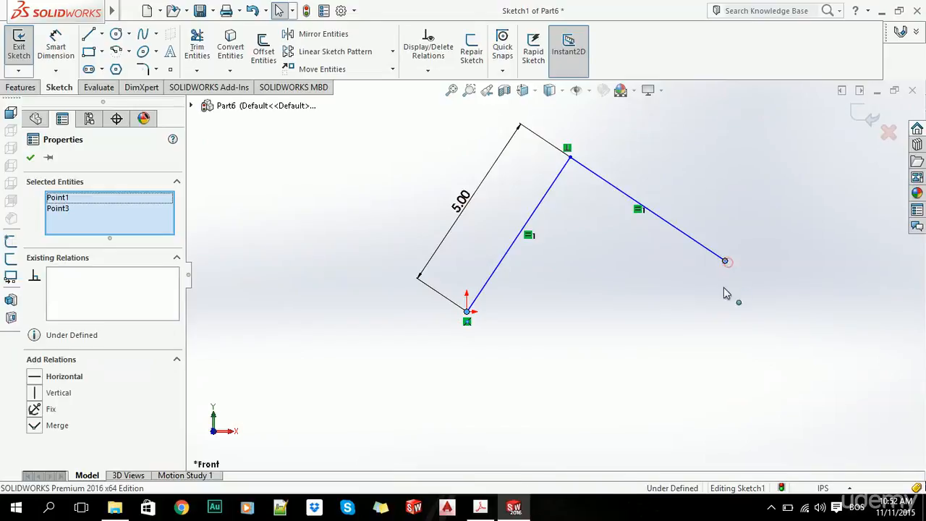
pyautogui.click(37, 380)
pyautogui.click(371, 348)
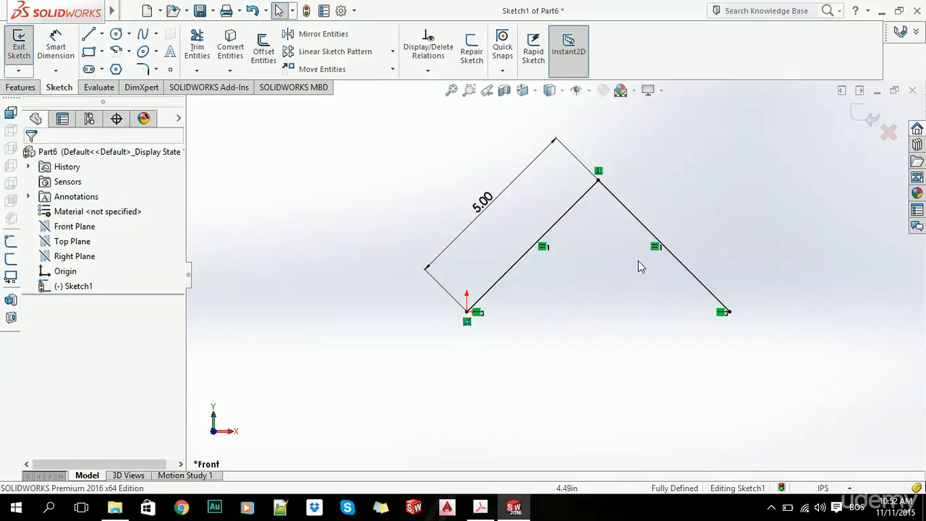
# - Sketch a circle about 3.27 in in diameter centred on the free endpoint of the second line
pyautogui.click(115, 34)
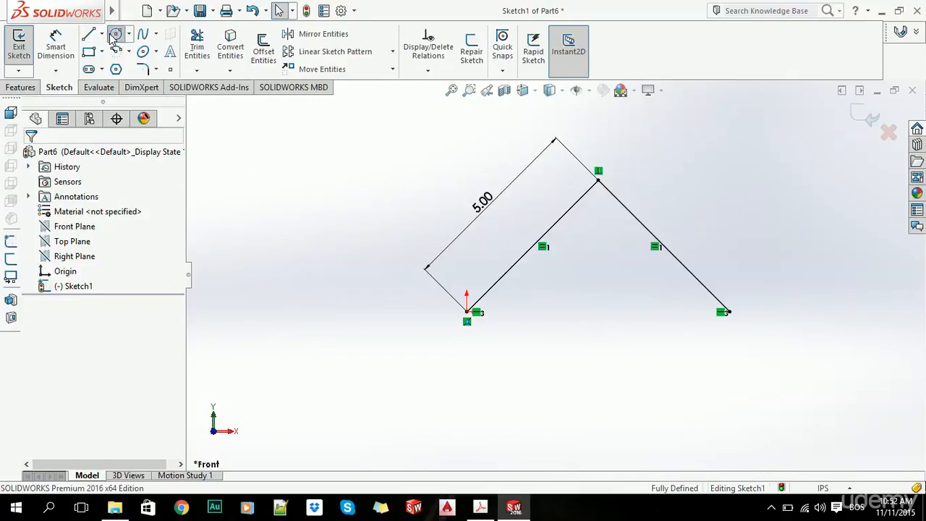
pyautogui.scroll(2, 555, 282)
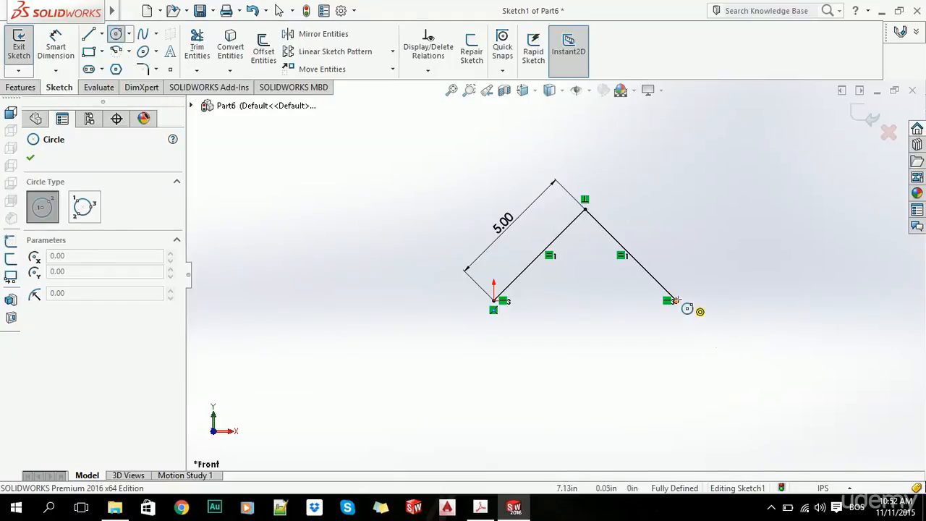
pyautogui.click(675, 300)
pyautogui.click(700, 334)
pyautogui.press('Escape')
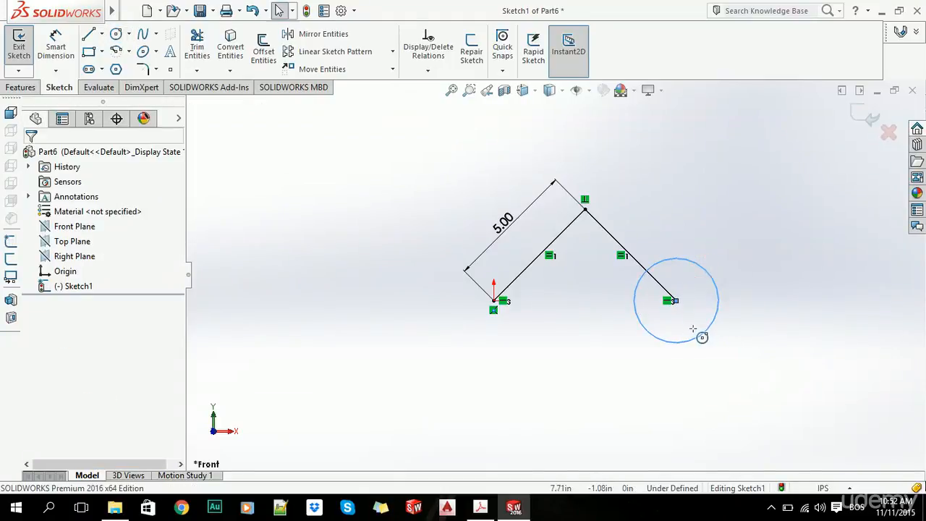
pyautogui.scroll(-2, 735, 302)
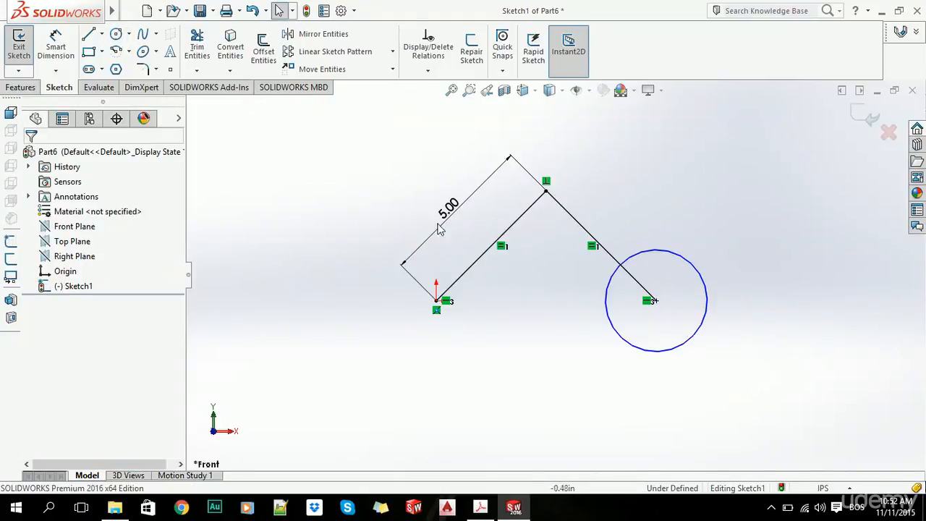
# - Dimension the circle's diameter and set it to 2 in
pyautogui.click(58, 50)
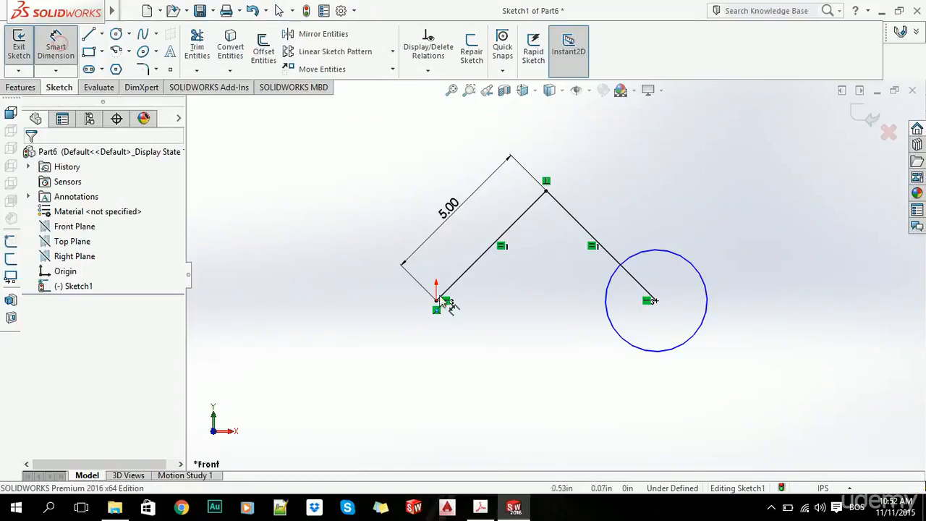
pyautogui.click(710, 304)
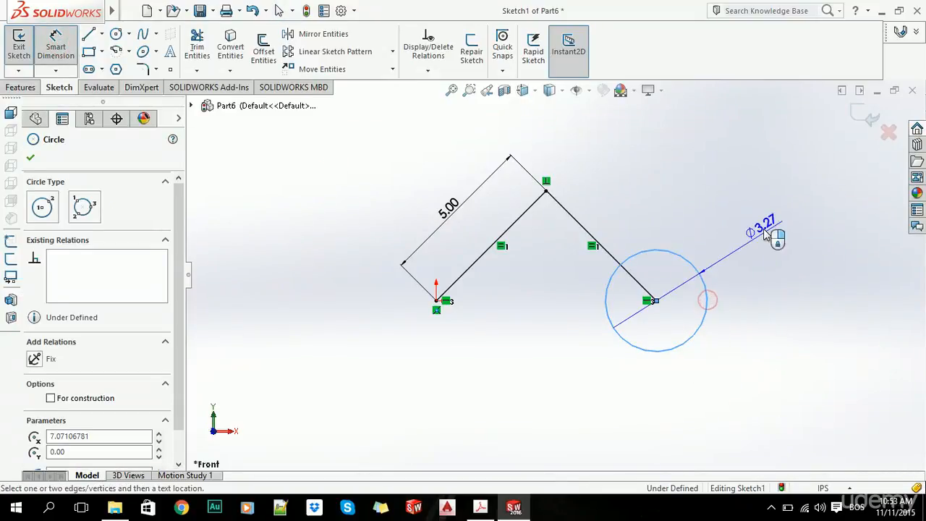
pyautogui.click(775, 311)
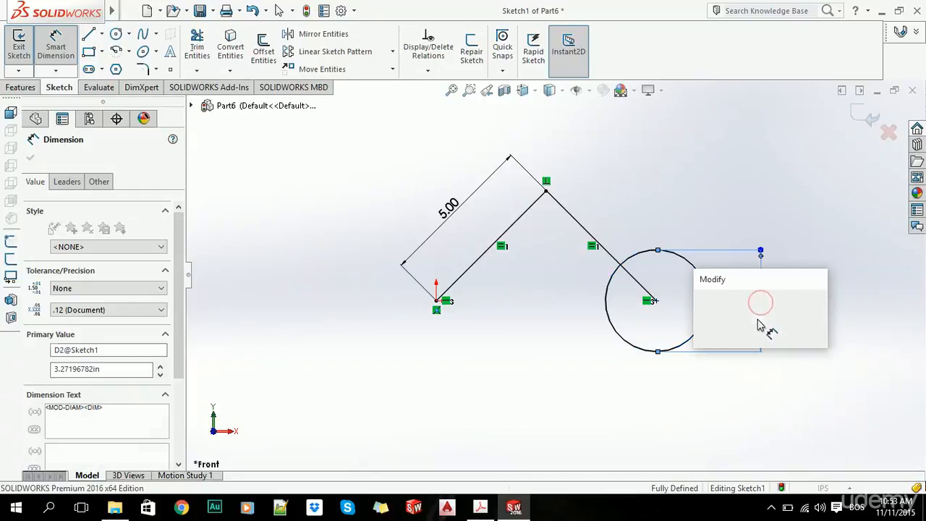
pyautogui.click(766, 338)
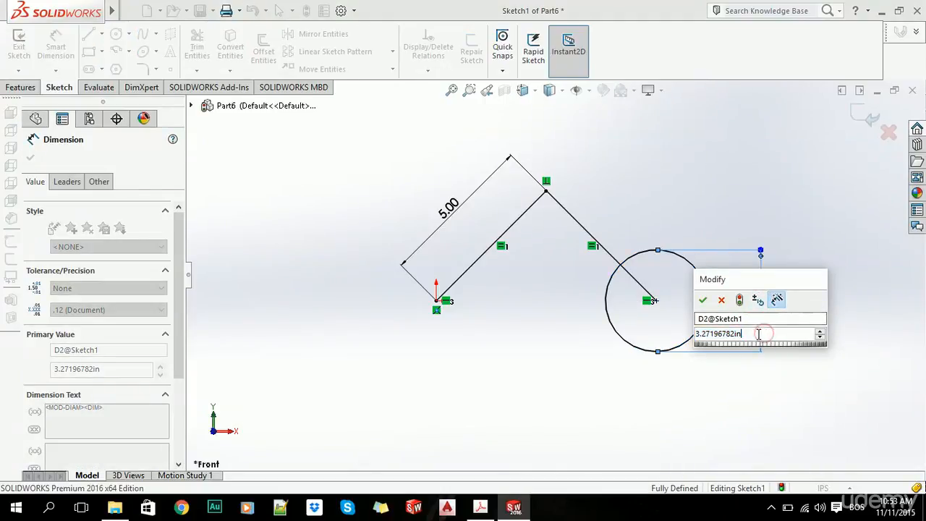
pyautogui.doubleClick(750, 334)
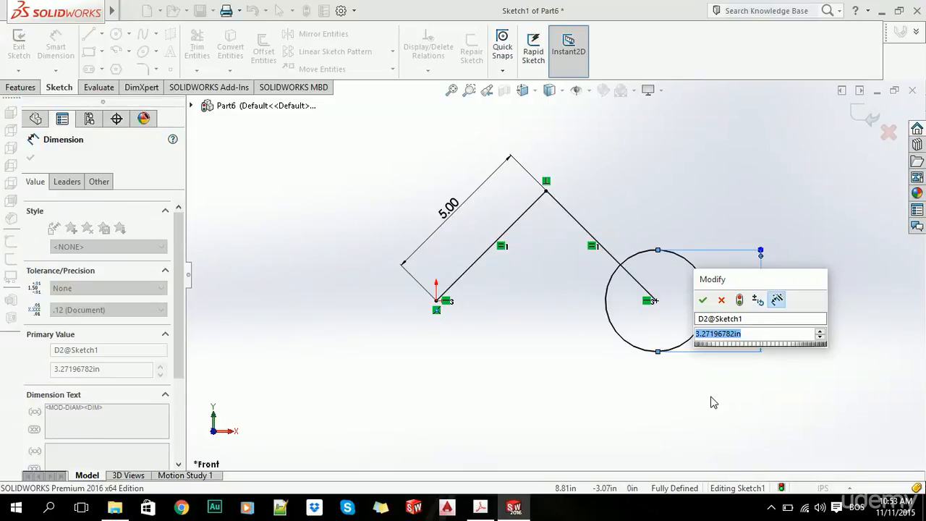
pyautogui.write('2in')
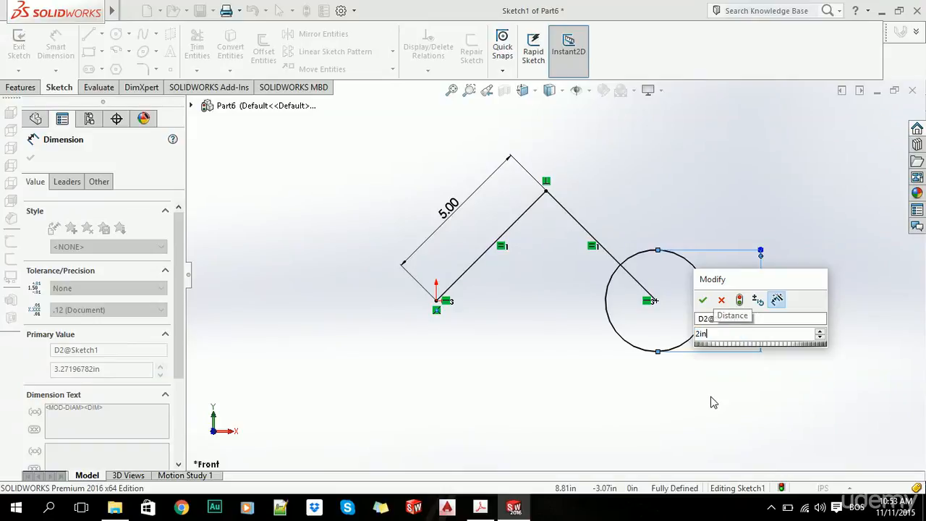
pyautogui.press('Return')
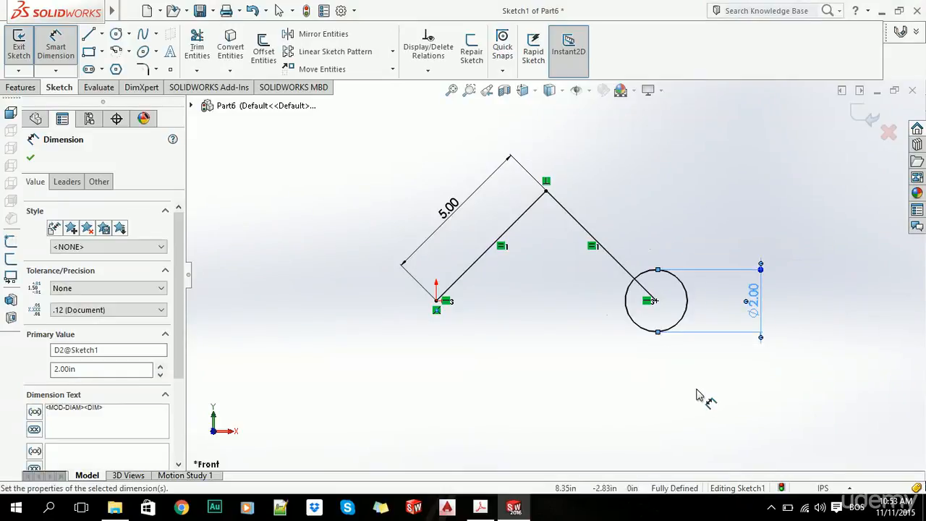
pyautogui.click(696, 389)
# - Change the circle's diameter dimension by entering the expression 2*2, and leave the dimension command
pyautogui.scroll(-3, 719, 325)
pyautogui.doubleClick(755, 286)
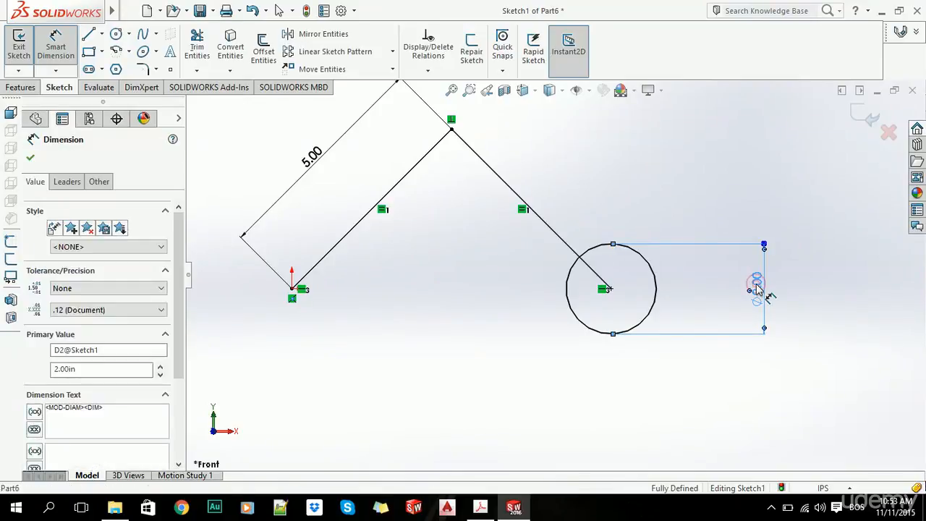
pyautogui.press('Return')
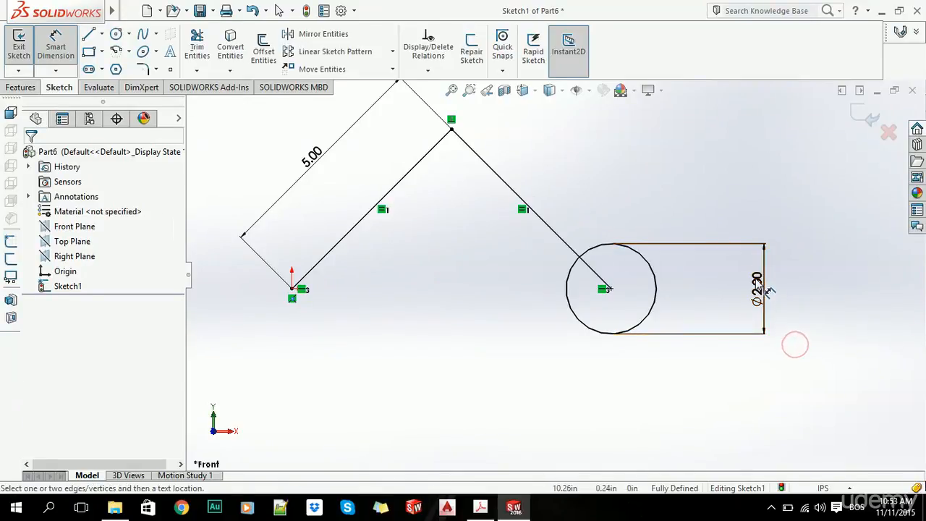
pyautogui.click(756, 279)
pyautogui.doubleClick(760, 286)
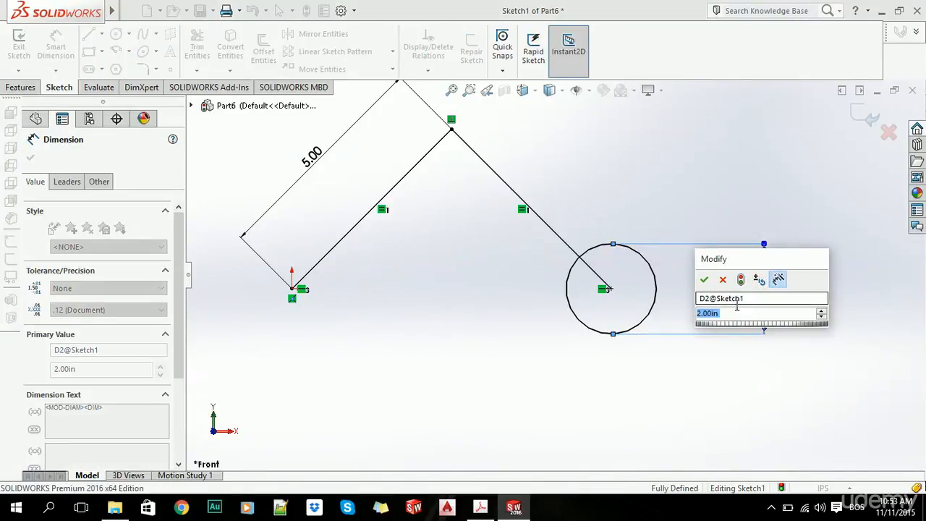
pyautogui.write('2"')
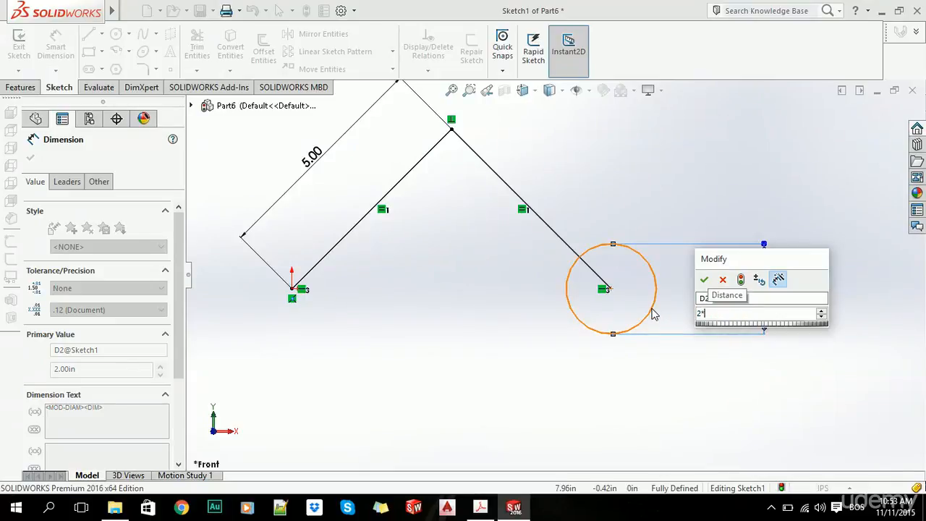
pyautogui.write('2')
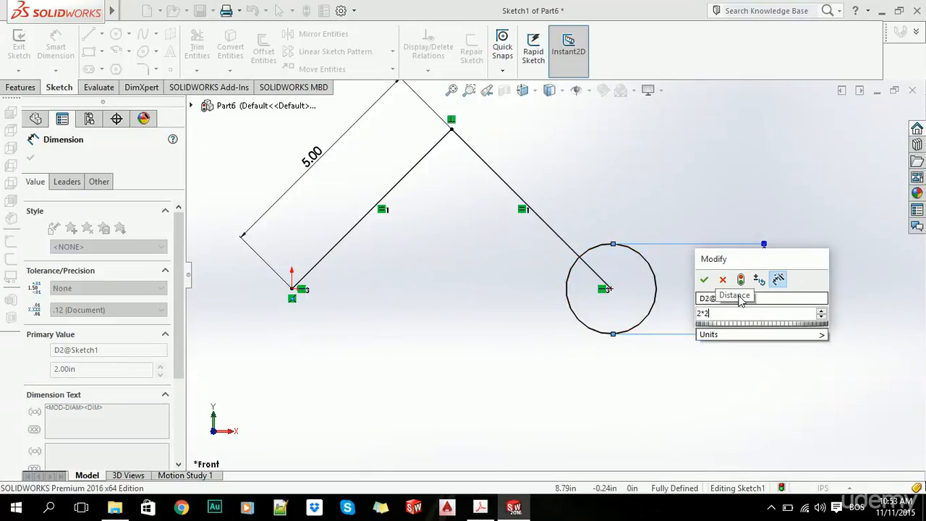
pyautogui.click(705, 280)
pyautogui.click(443, 300)
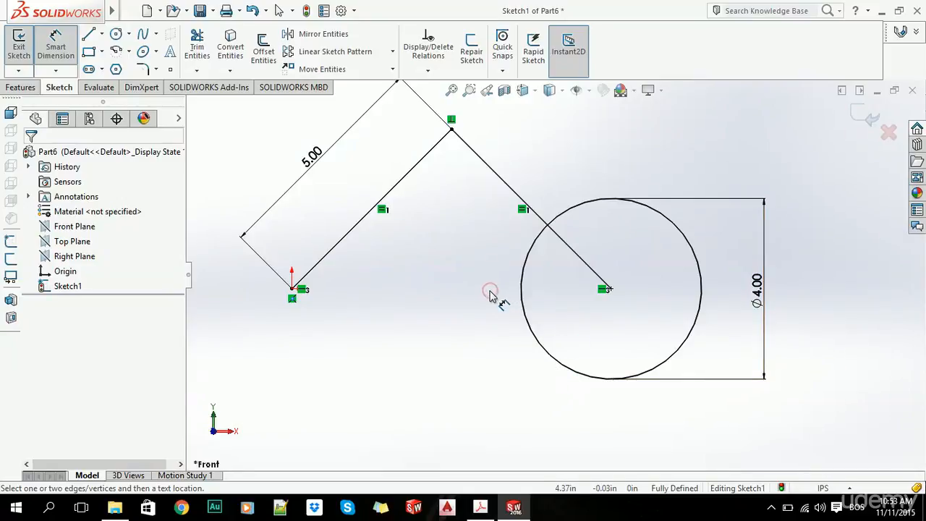
pyautogui.press('Escape')
pyautogui.scroll(4, 558, 314)
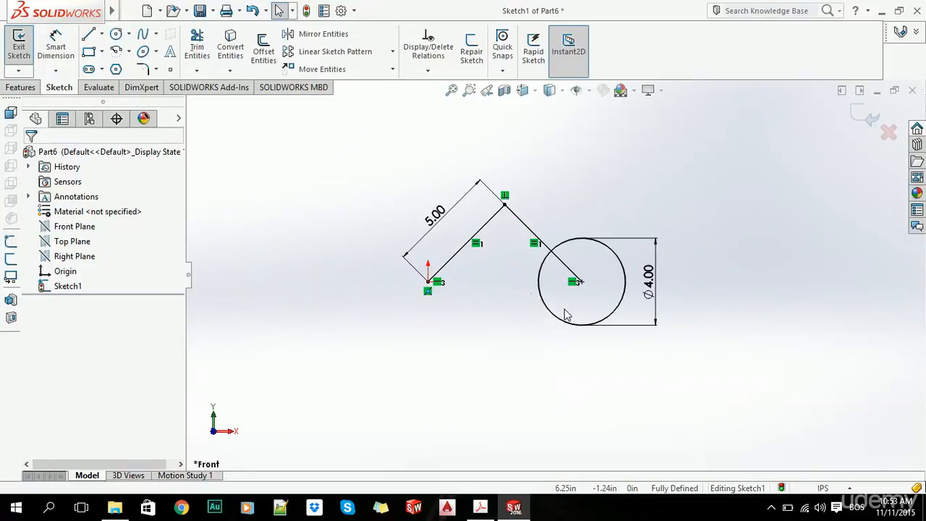
# - Sketch a horizontal line about 6.18 in long running left from the origin
pyautogui.click(57, 70)
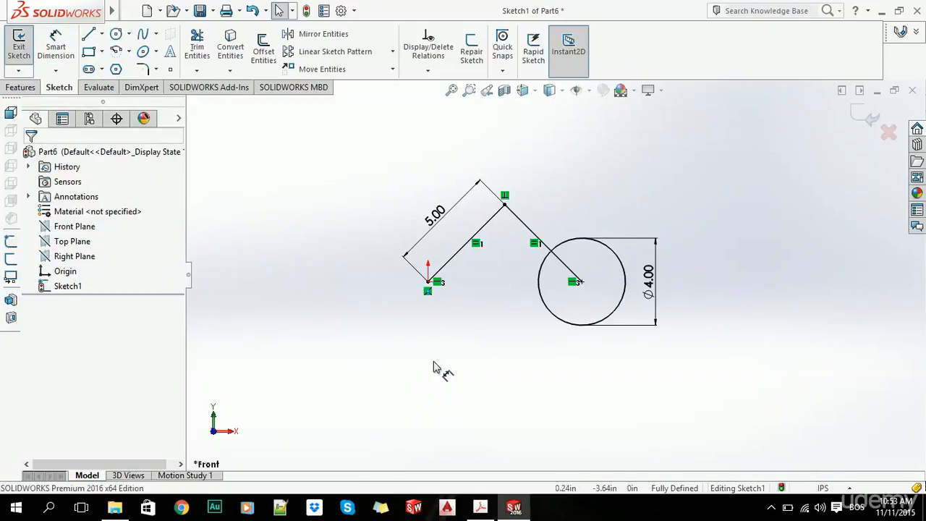
pyautogui.scroll(-3, 557, 199)
pyautogui.click(102, 34)
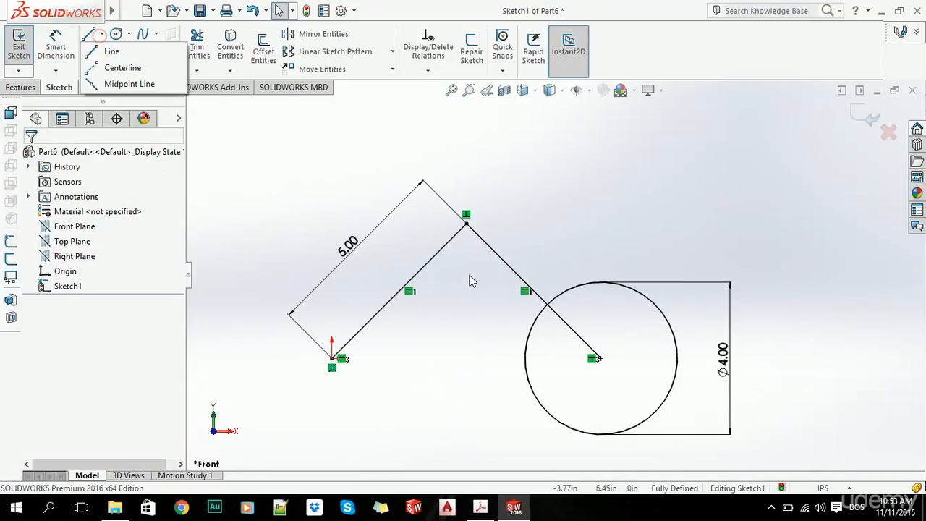
pyautogui.click(109, 52)
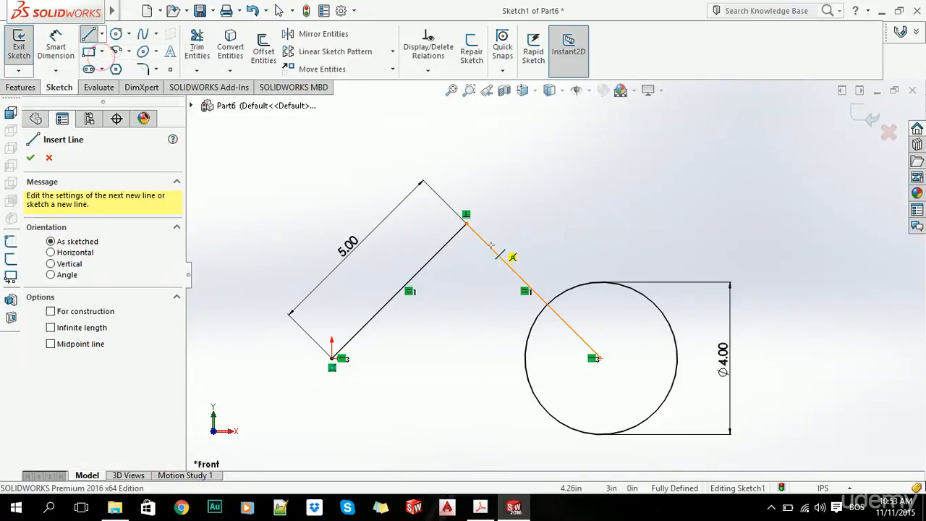
pyautogui.scroll(3, 449, 323)
pyautogui.scroll(-3, 437, 343)
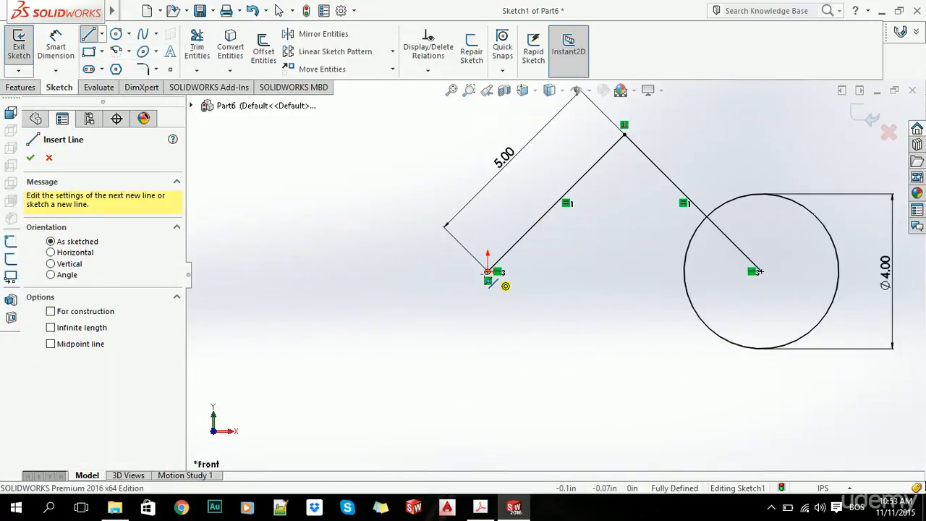
pyautogui.moveTo(489, 273)
pyautogui.mouseDown()
pyautogui.moveTo(217, 247)
pyautogui.moveTo(221, 271)
pyautogui.moveTo(248, 271)
pyautogui.mouseUp()
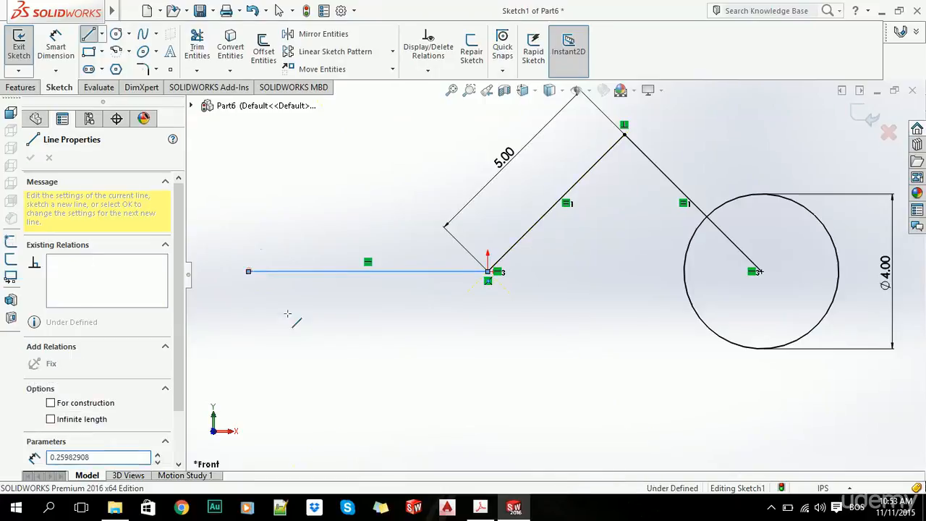
pyautogui.press('Escape')
pyautogui.scroll(3, 349, 355)
# - Dimension the length of the new horizontal line and set it to 4 in
pyautogui.click(54, 48)
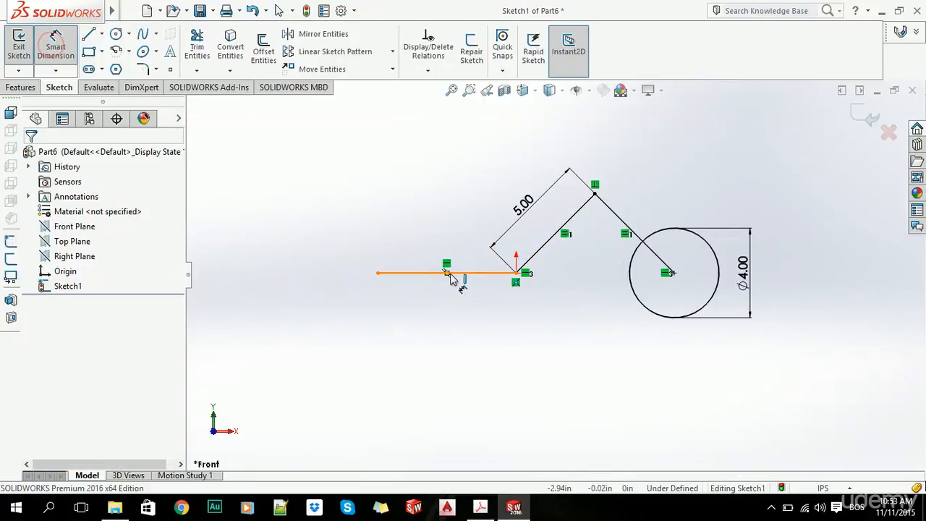
pyautogui.click(464, 274)
pyautogui.click(461, 317)
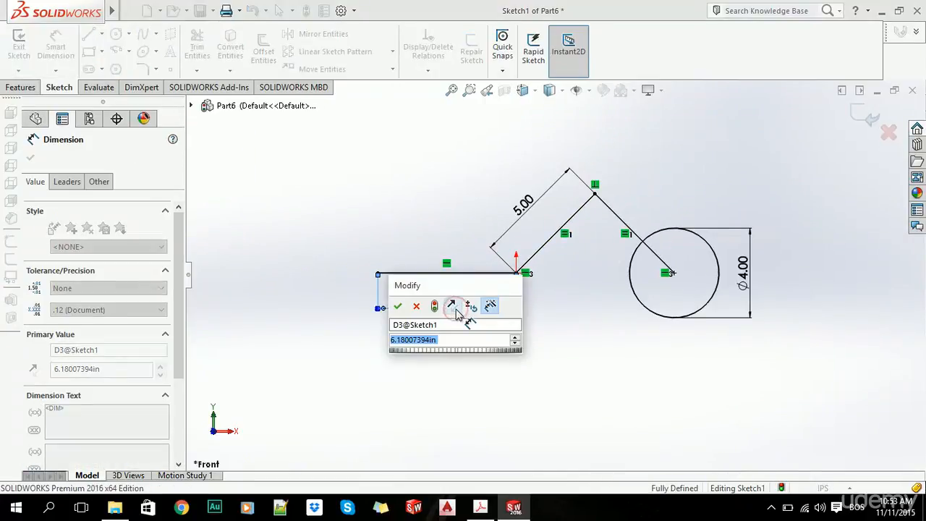
pyautogui.write('4')
pyautogui.press('Return')
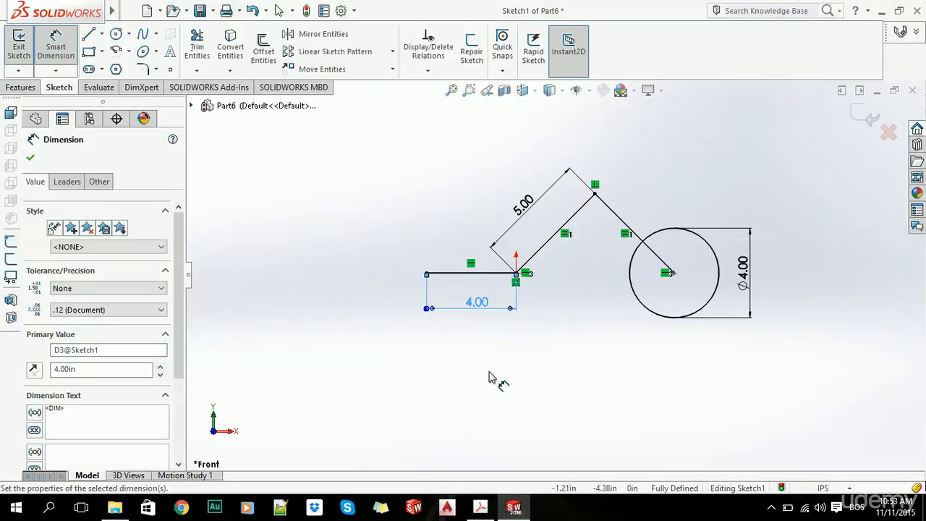
pyautogui.click(488, 371)
# - Sketch a slanted line about 4 in long going up and left from the free end of the horizontal line
pyautogui.scroll(-2, 498, 291)
pyautogui.click(88, 35)
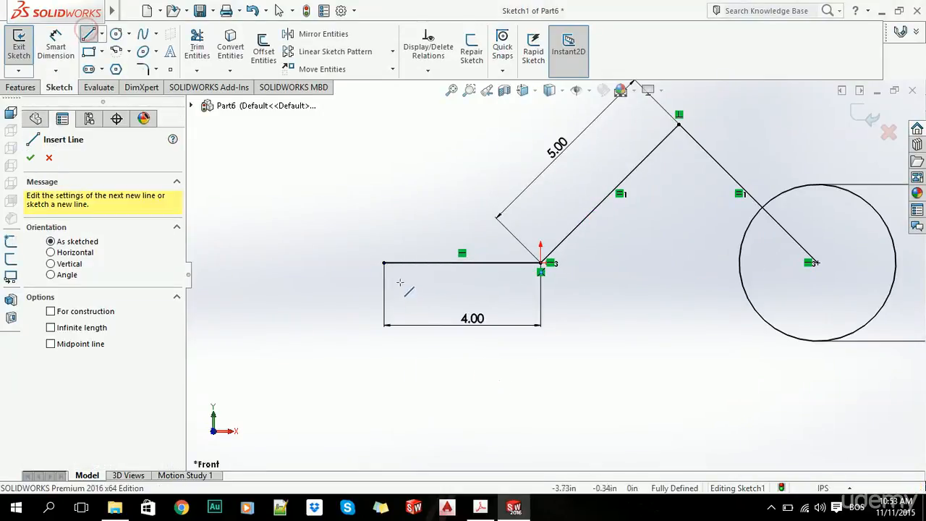
pyautogui.click(385, 262)
pyautogui.click(278, 147)
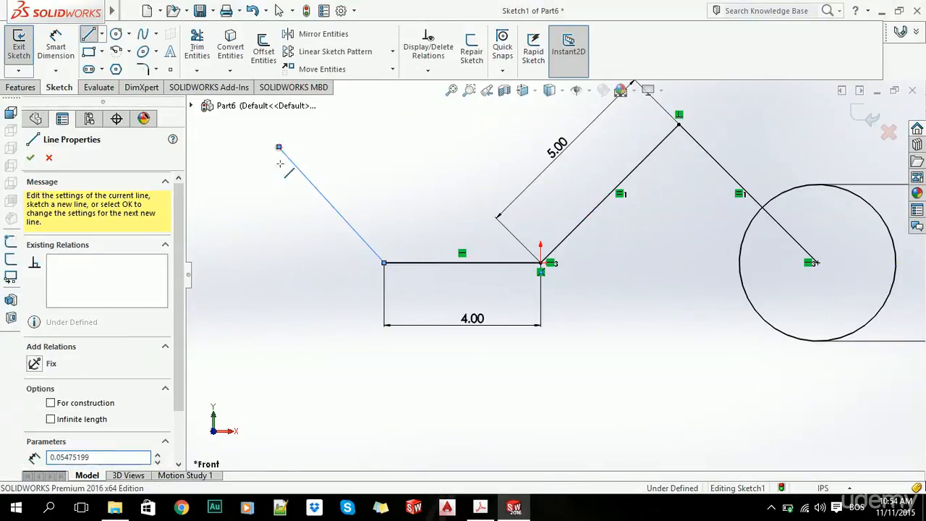
pyautogui.press('Escape')
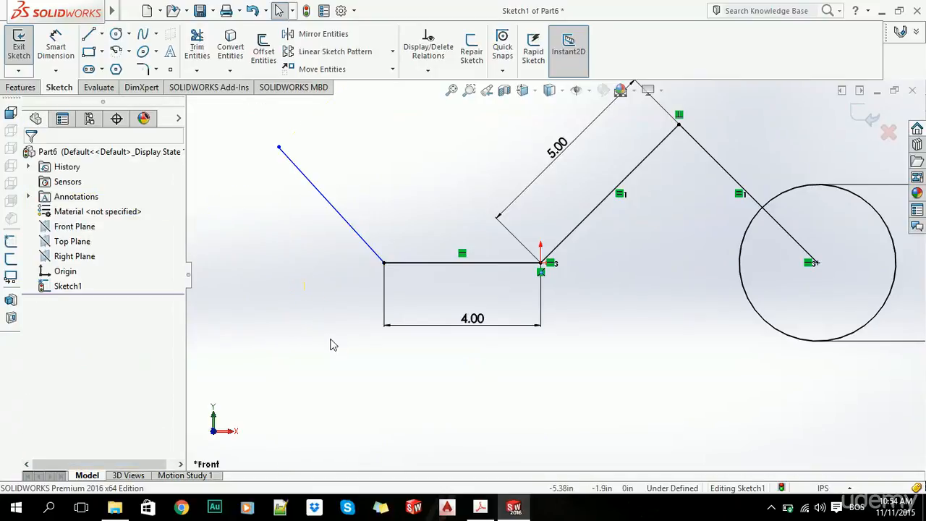
# - Add a 45° angle dimension between the slanted line and the extension of the horizontal line
pyautogui.click(58, 45)
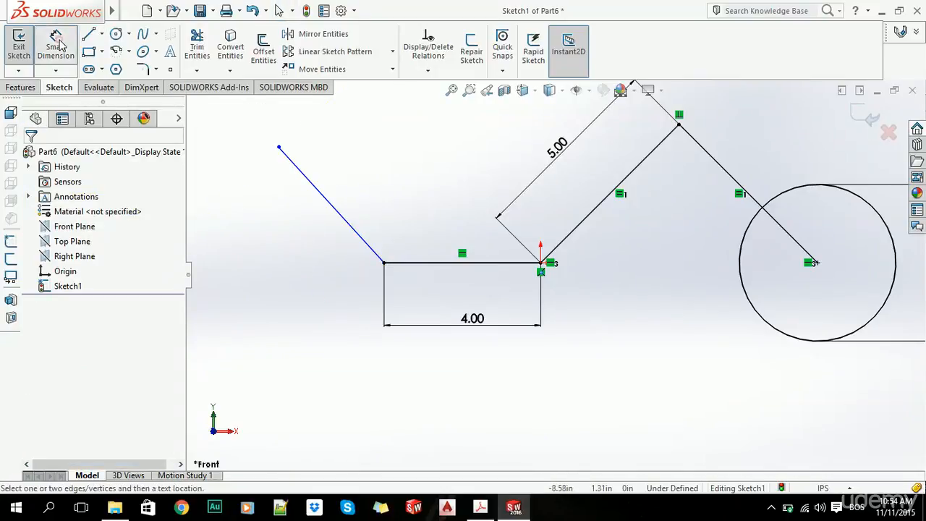
pyautogui.click(325, 197)
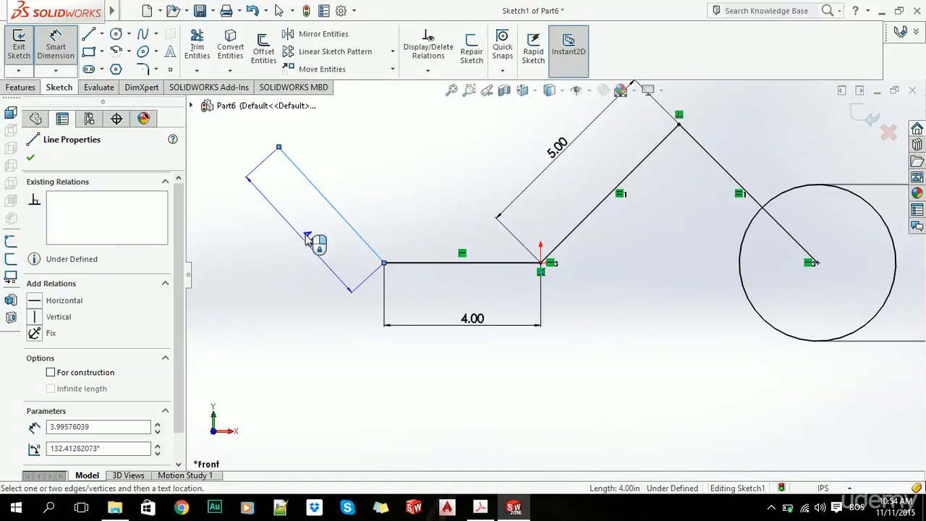
pyautogui.click(432, 265)
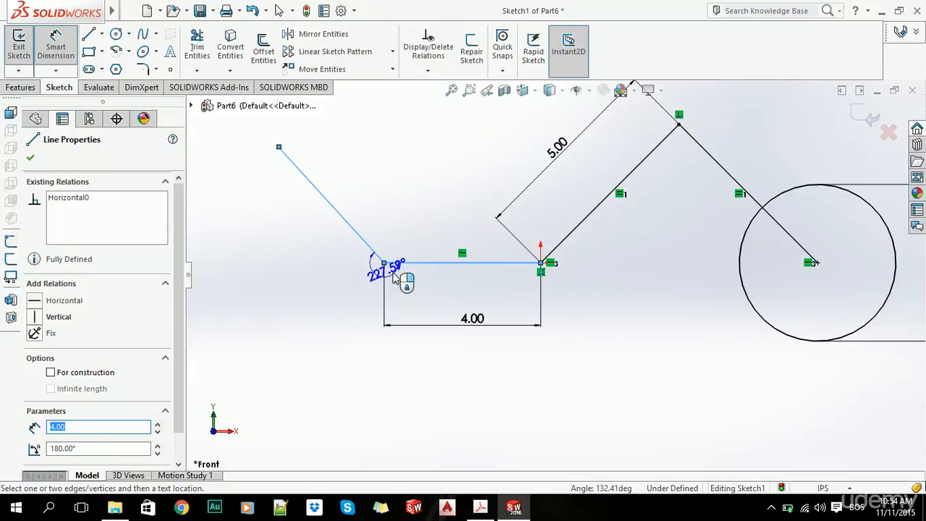
pyautogui.click(296, 225)
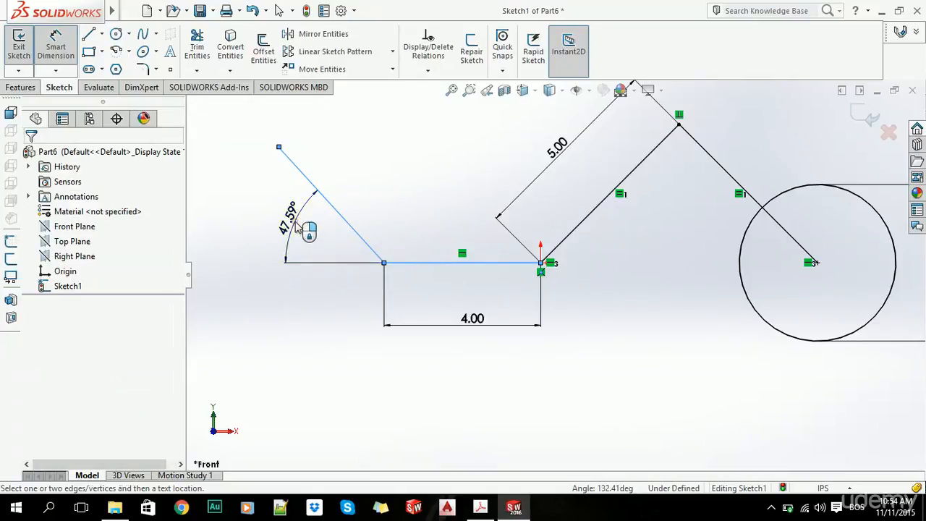
pyautogui.press('Return')
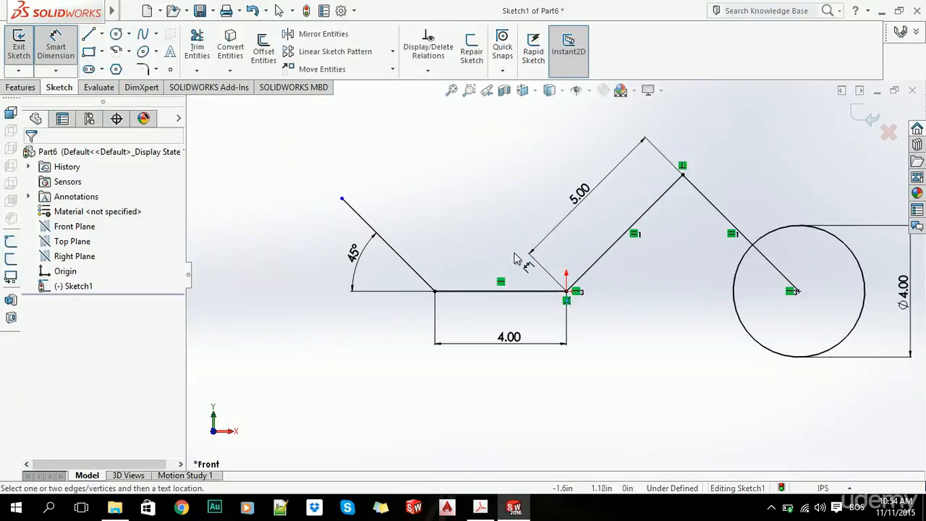
pyautogui.press('Escape')
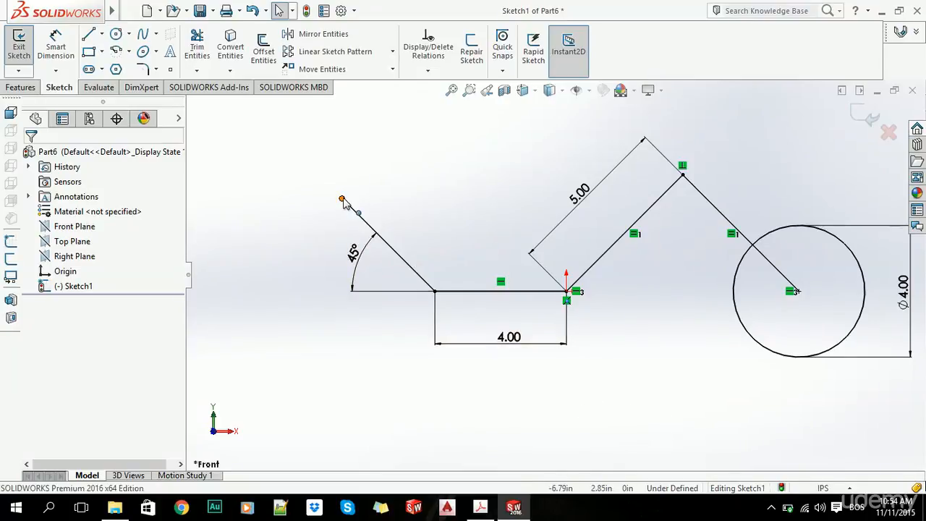
# - Slide the slanted line's free end along its direction, and dimension the line's horizontal extent at 3 in
pyautogui.moveTo(342, 199); pyautogui.dragTo(348, 221)
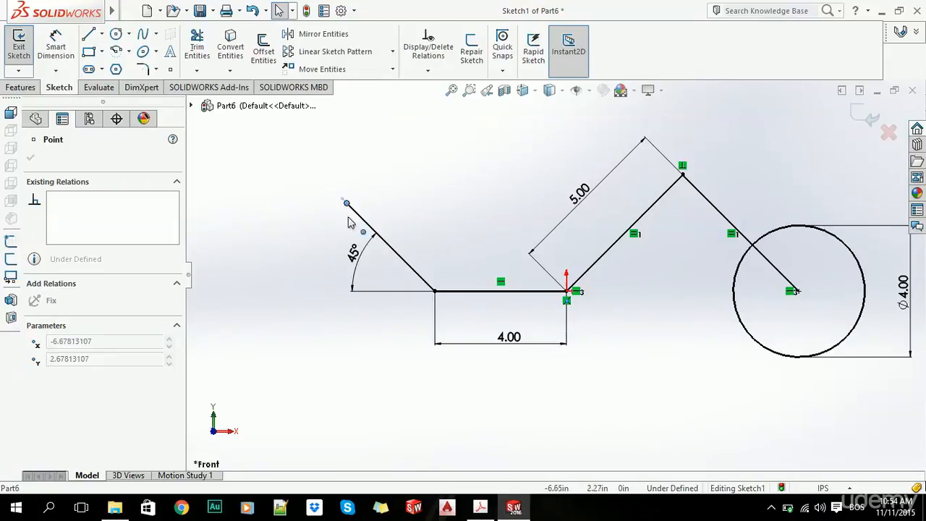
pyautogui.click(331, 286)
pyautogui.click(58, 42)
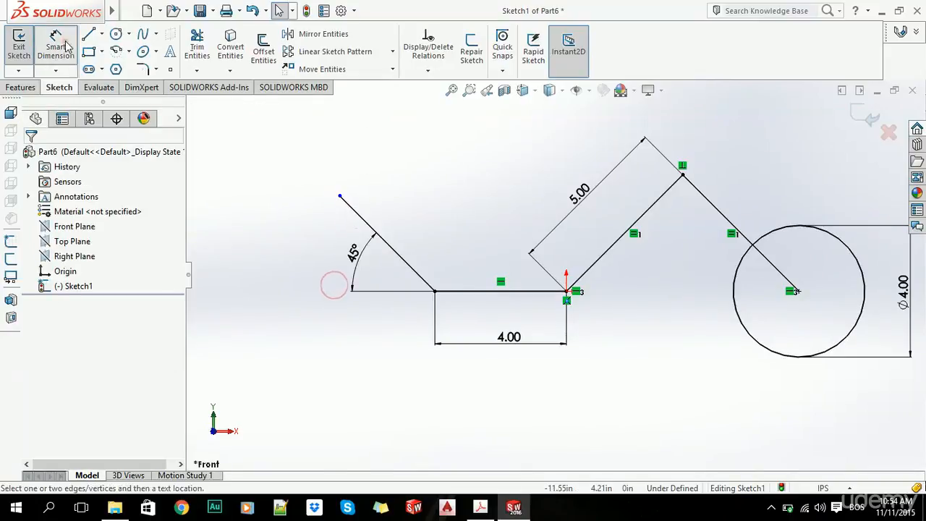
pyautogui.click(398, 255)
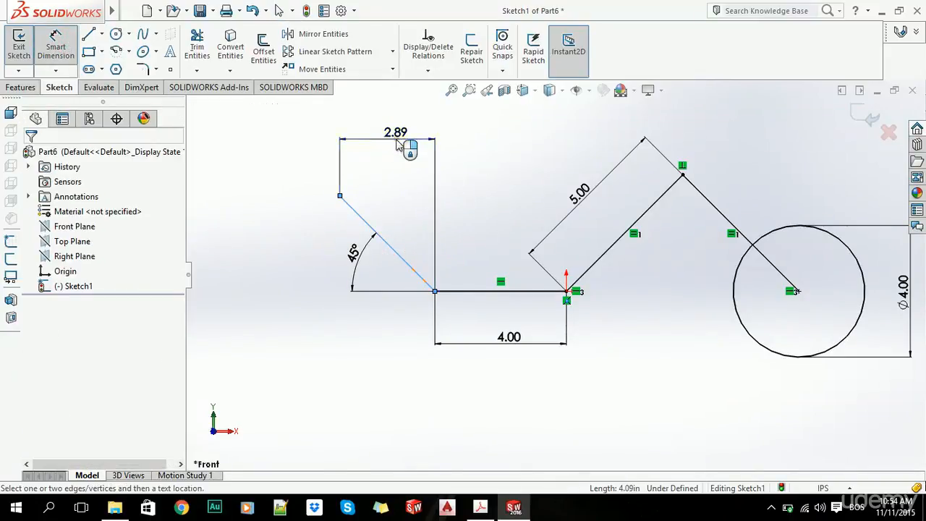
pyautogui.click(396, 145)
pyautogui.write('3')
pyautogui.press('Return')
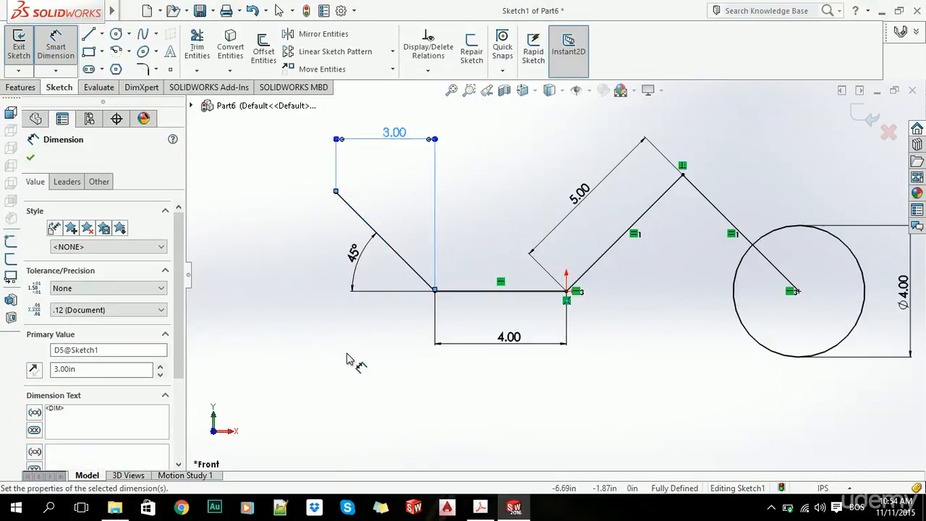
# - Sketch a circle centred about 3.9 in directly below the point where the horizontal line meets the 45° slanted line
pyautogui.press('Escape')
pyautogui.press('Escape')
pyautogui.click(374, 355)
pyautogui.scroll(1, 518, 314)
pyautogui.scroll(1, 521, 311)
pyautogui.scroll(-1, 534, 299)
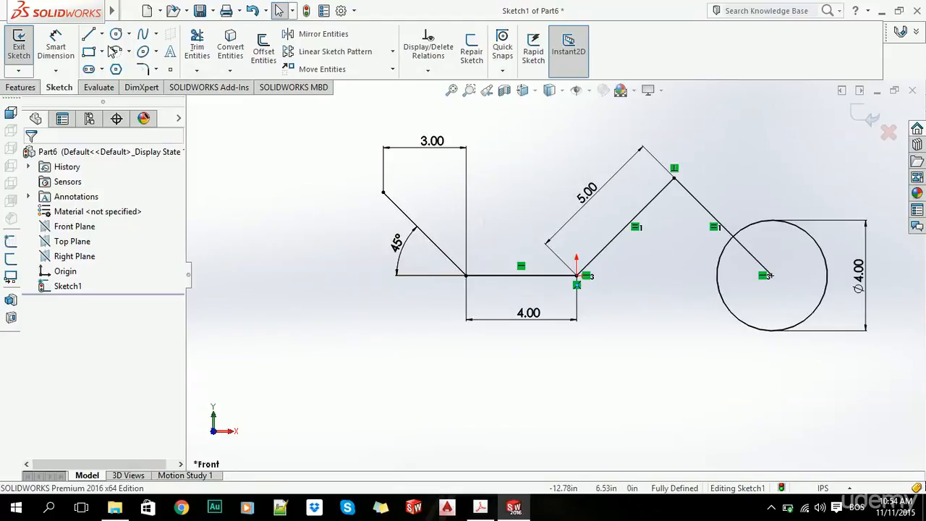
pyautogui.click(115, 36)
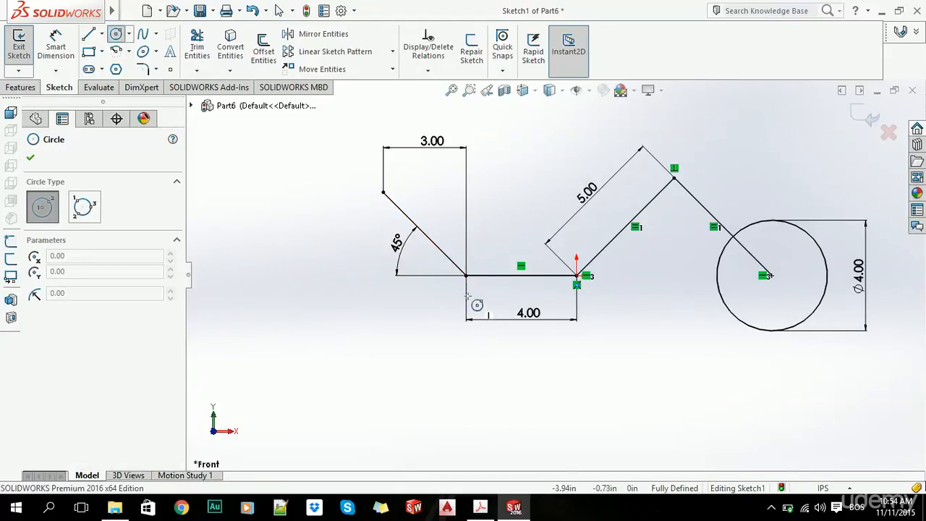
pyautogui.click(466, 383)
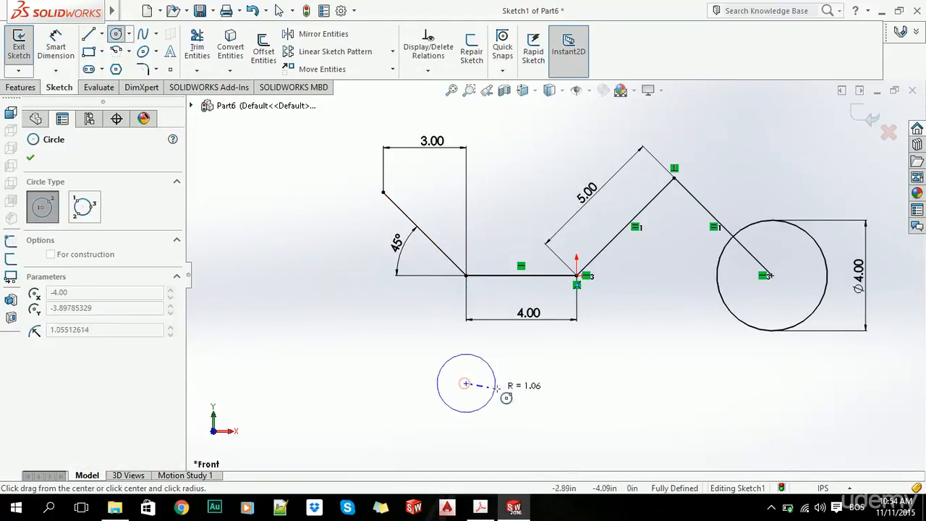
pyautogui.click(508, 384)
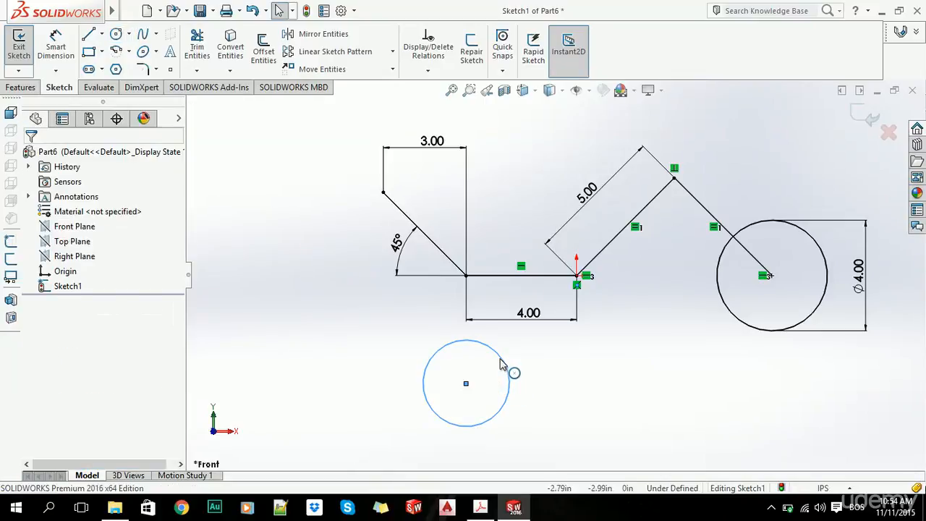
# - Apply an Equal relation between the new lower circle and the 4 in diameter circle
pyautogui.click(504, 364)
pyautogui.keyDown('ctrl'); pyautogui.click(727, 311); pyautogui.keyUp('ctrl')
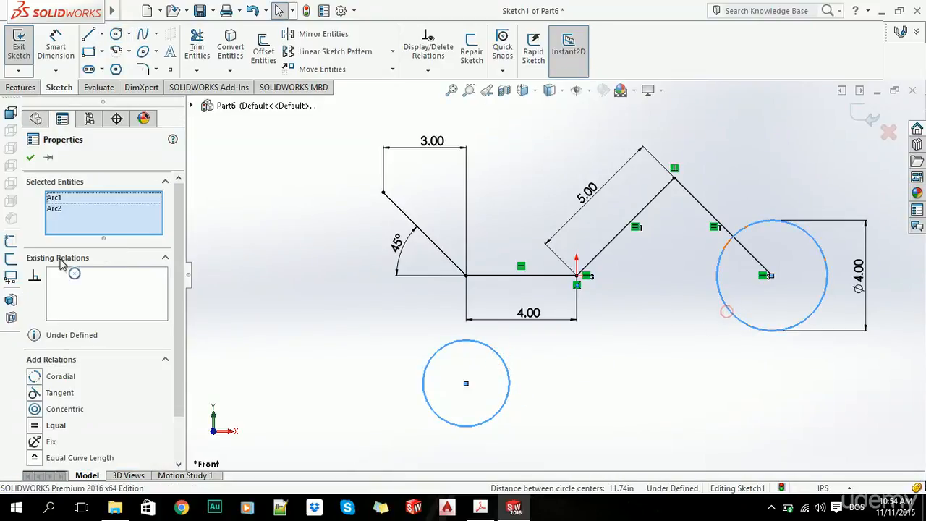
pyautogui.click(39, 433)
pyautogui.click(323, 355)
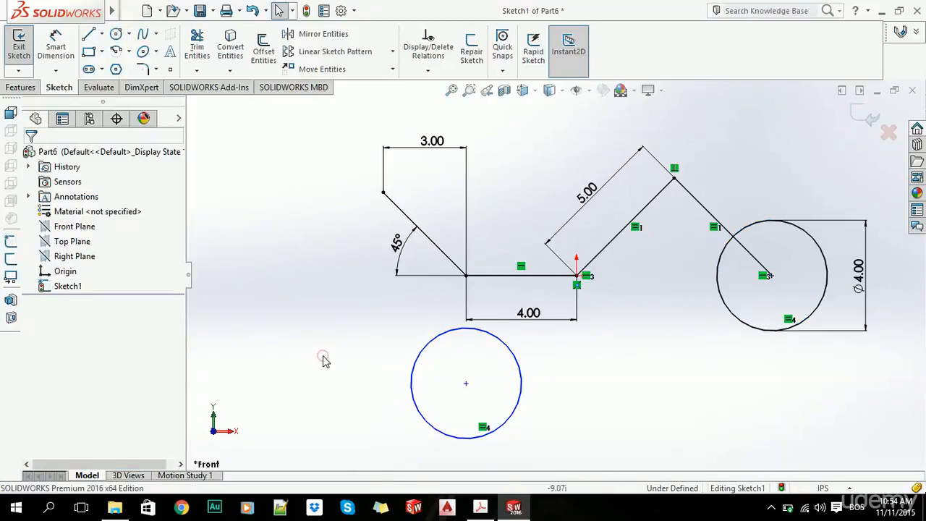
pyautogui.moveTo(467, 385)
pyautogui.mouseDown()
pyautogui.moveTo(526, 351)
pyautogui.moveTo(484, 381)
pyautogui.moveTo(517, 383)
pyautogui.moveTo(502, 379)
pyautogui.moveTo(467, 393)
pyautogui.mouseUp()
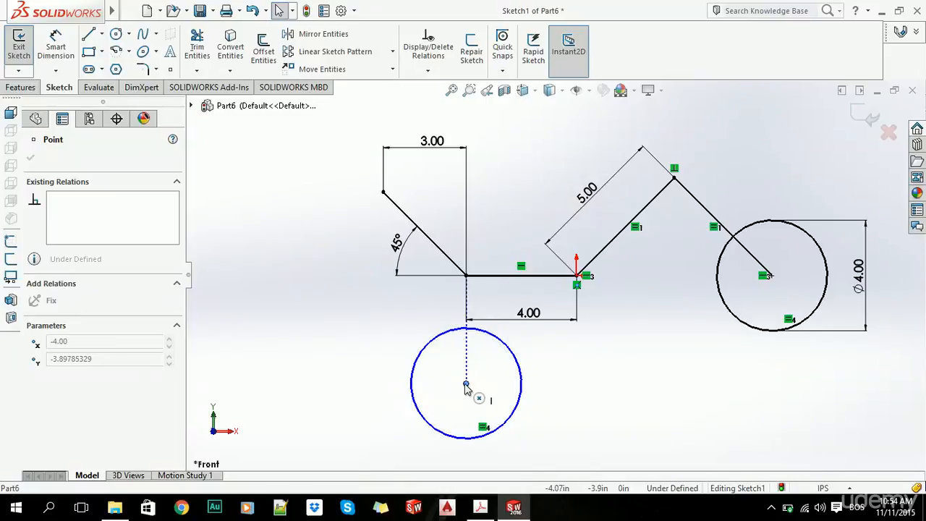
pyautogui.click(337, 307)
# - Sketch a line from the lower circle's centre to the centre of the 4 in diameter circle
pyautogui.click(89, 34)
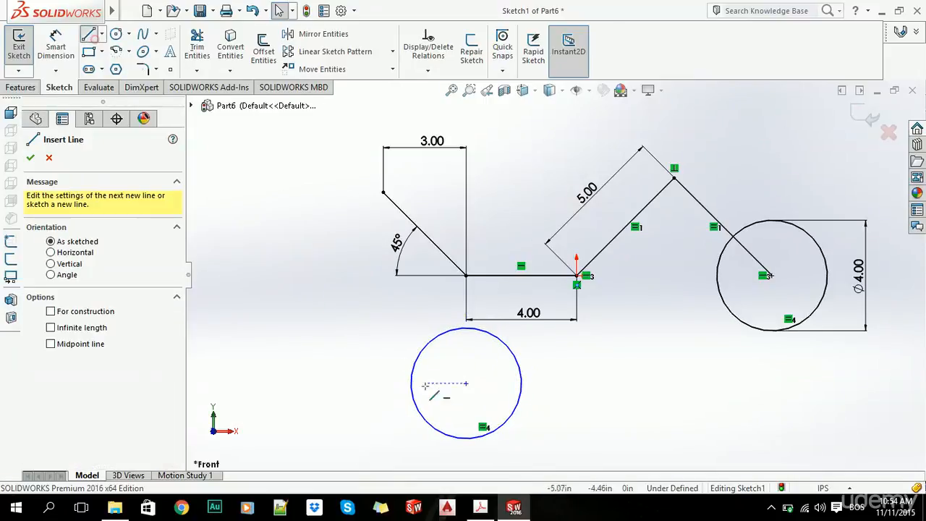
pyautogui.click(466, 383)
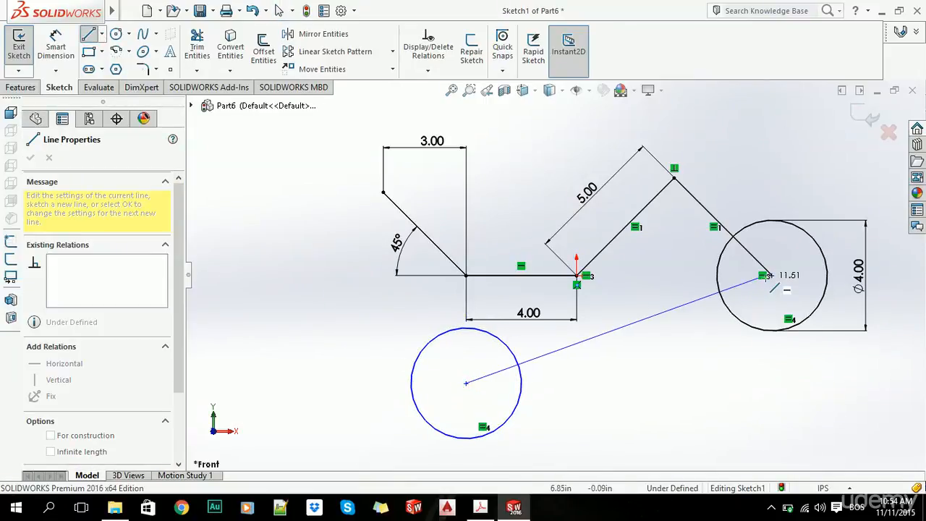
pyautogui.click(770, 276)
pyautogui.press('Escape')
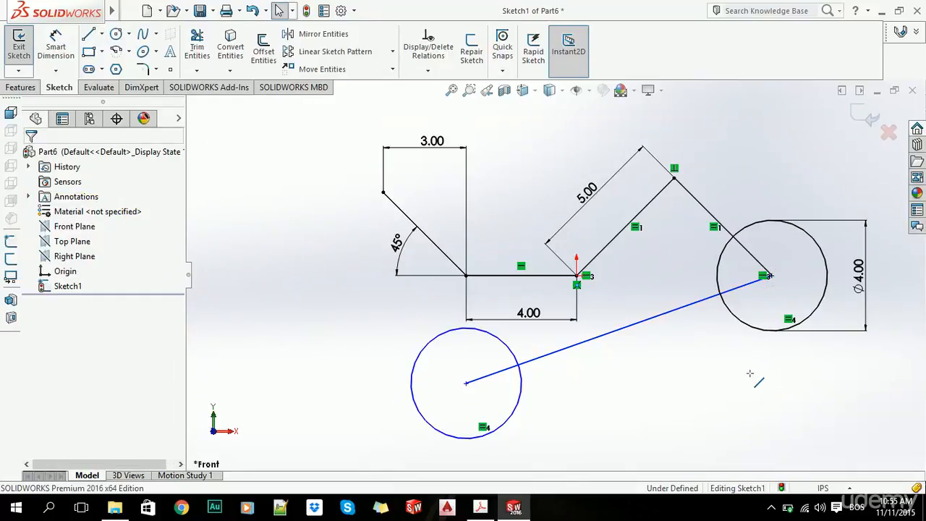
# - Dimension the length of the line connecting the two circle centres and set it to 11.5 in
pyautogui.press('s')
pyautogui.click(765, 386)
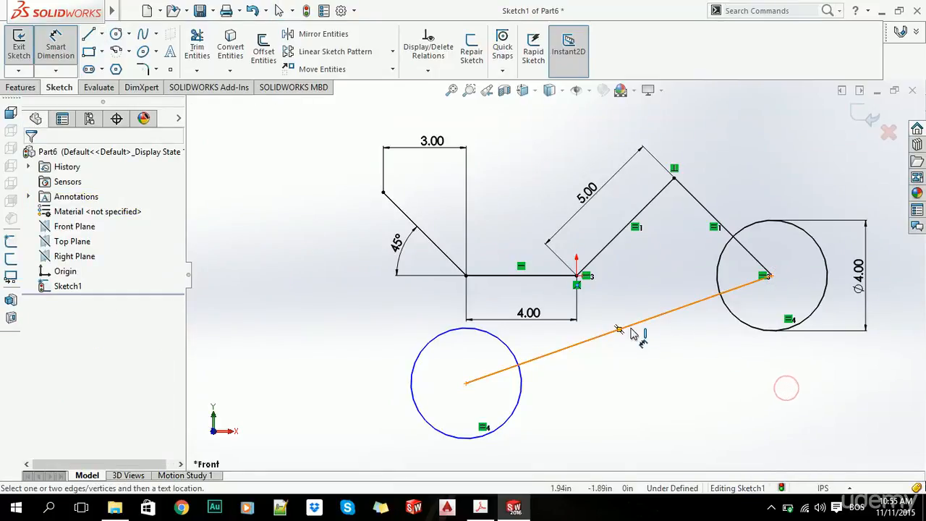
pyautogui.click(631, 334)
pyautogui.click(684, 368)
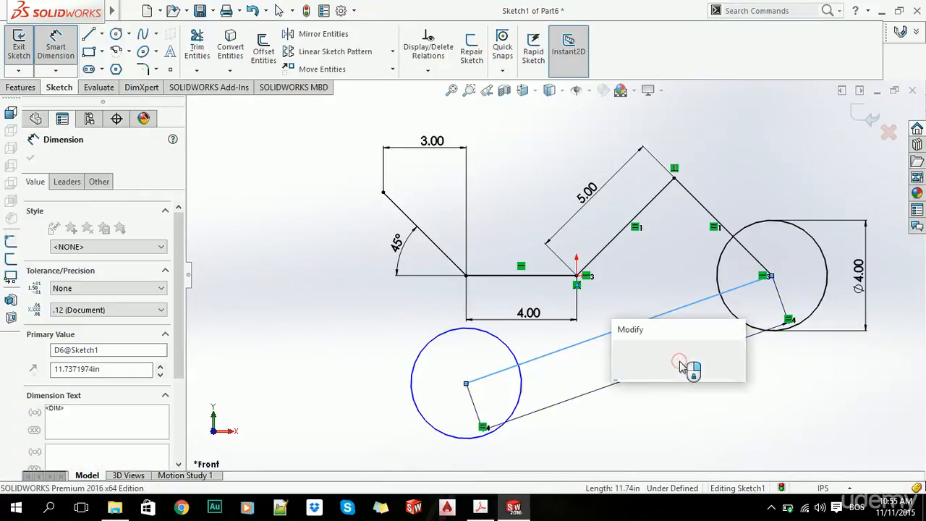
pyautogui.write('11.5')
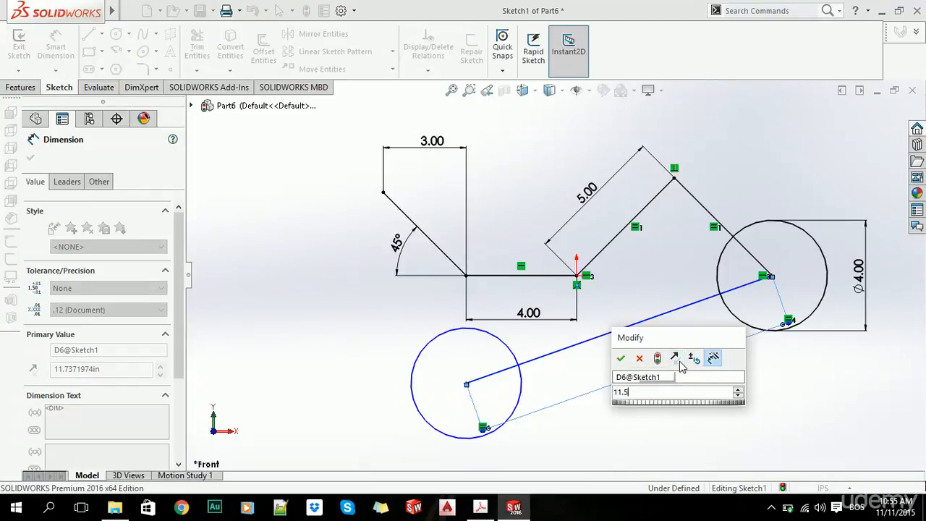
pyautogui.press('Return')
pyautogui.press('Escape')
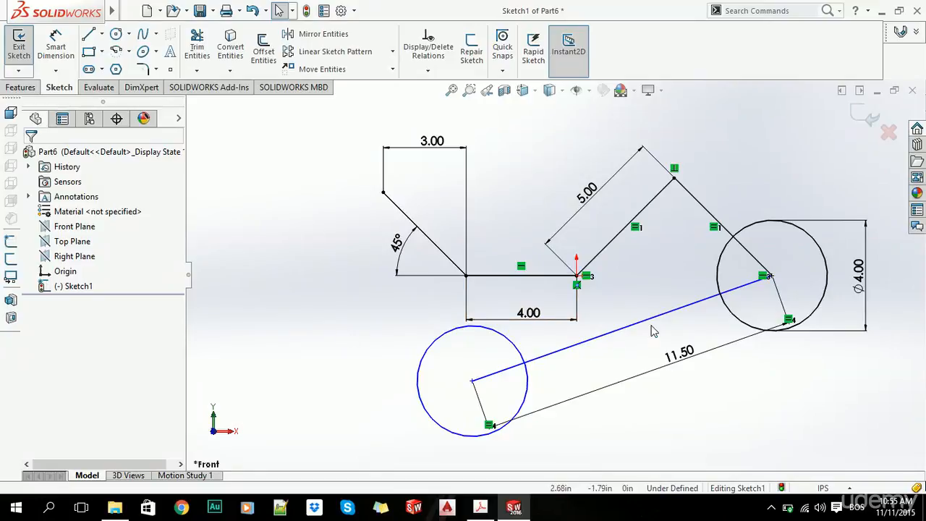
# - Add a 65° angle dimension between the centre-to-centre line and the slanted line ending at the 4 in circle's centre
pyautogui.click(55, 44)
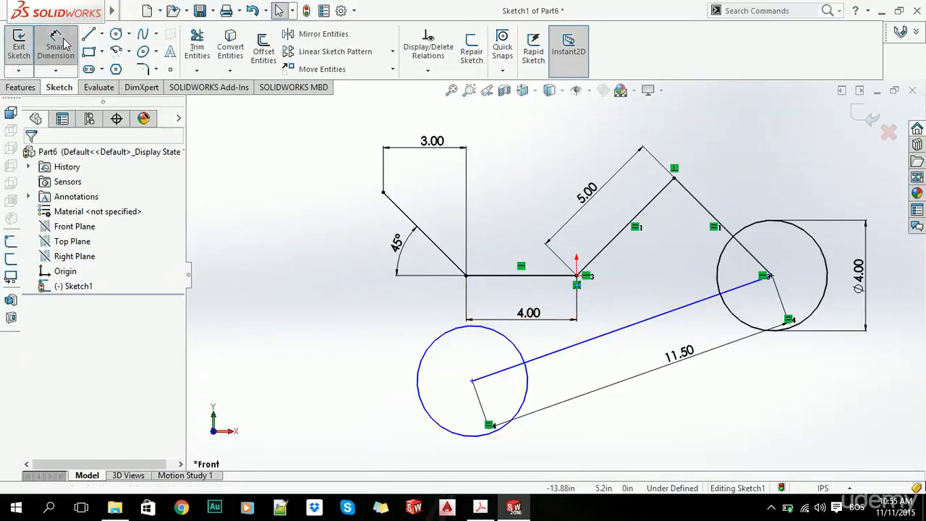
pyautogui.click(619, 327)
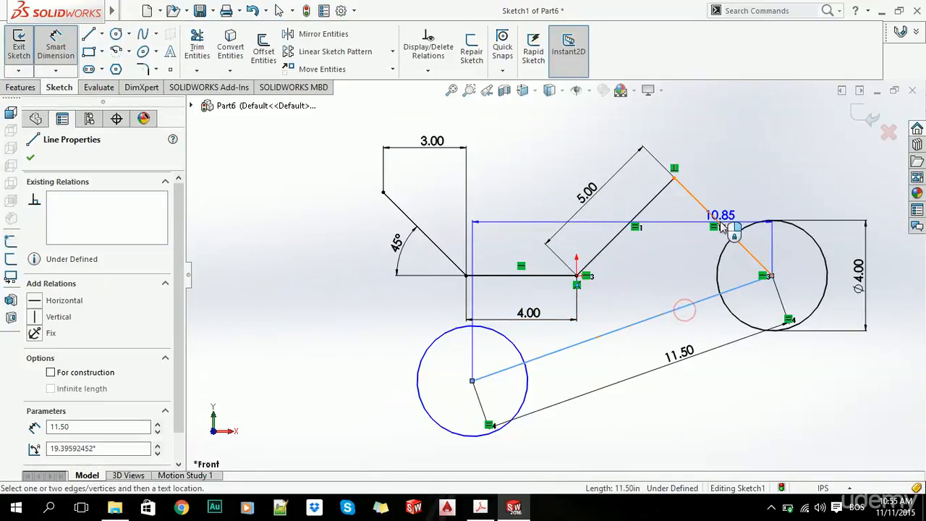
pyautogui.click(717, 220)
pyautogui.click(692, 275)
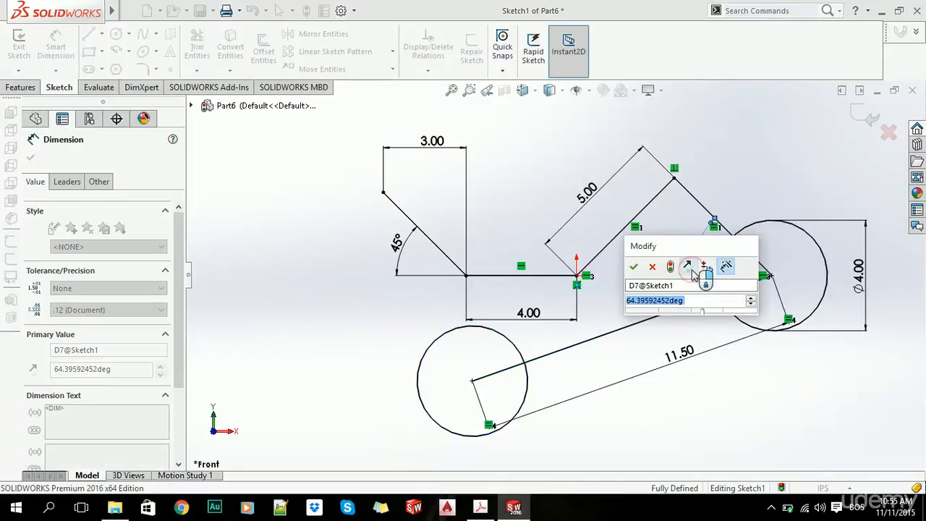
pyautogui.write('65')
pyautogui.press('Return')
pyautogui.click(354, 286)
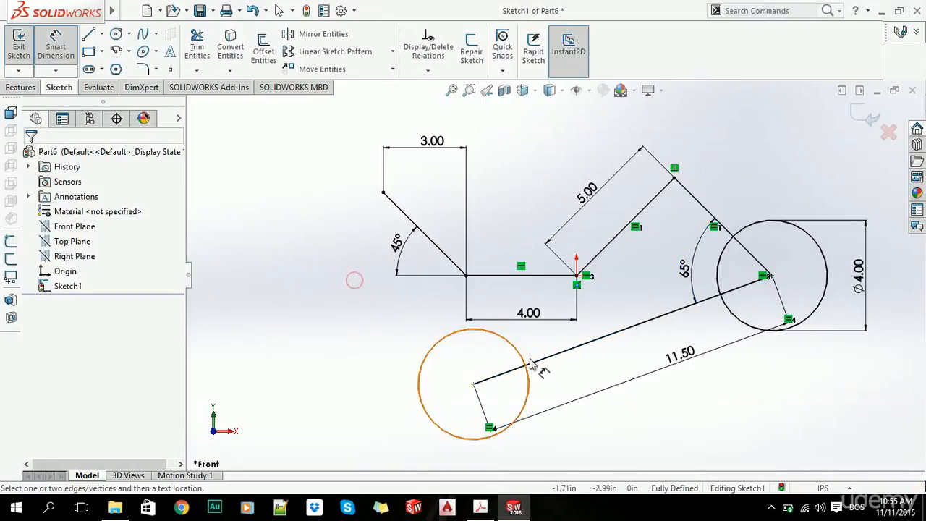
pyautogui.scroll(3, 541, 364)
pyautogui.scroll(-2, 621, 395)
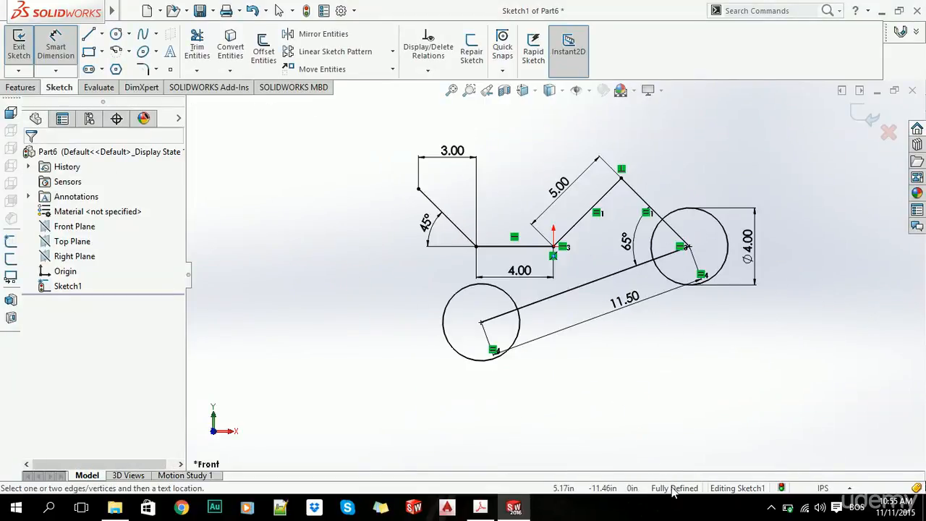
pyautogui.press('Escape')
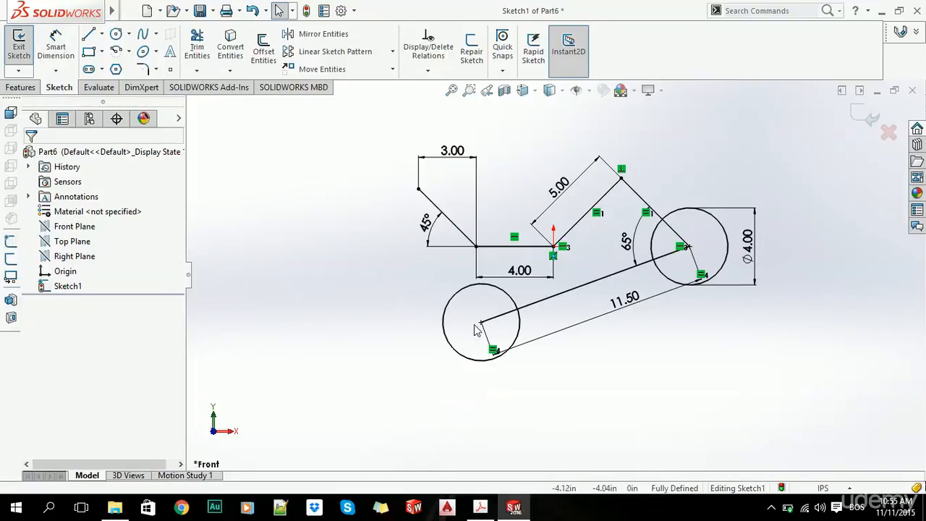
pyautogui.click(503, 246)
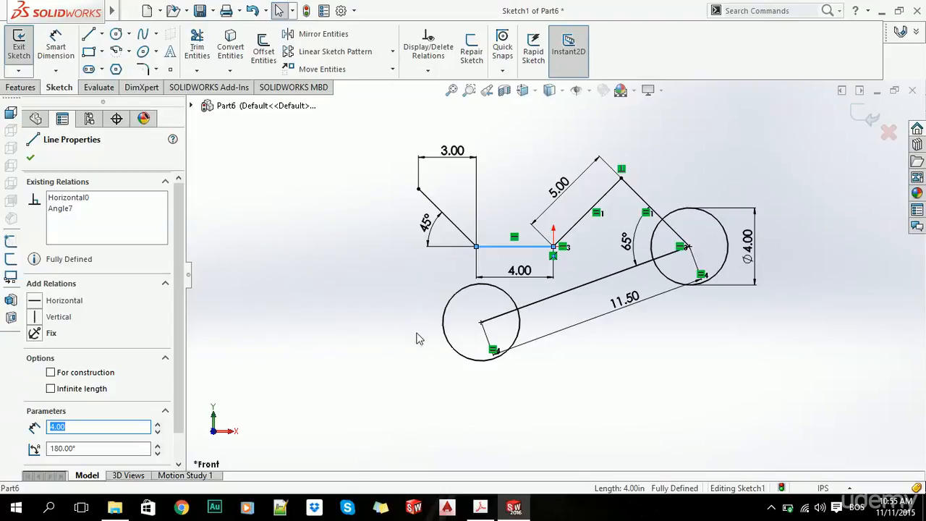
pyautogui.click(352, 309)
pyautogui.scroll(-2, 538, 247)
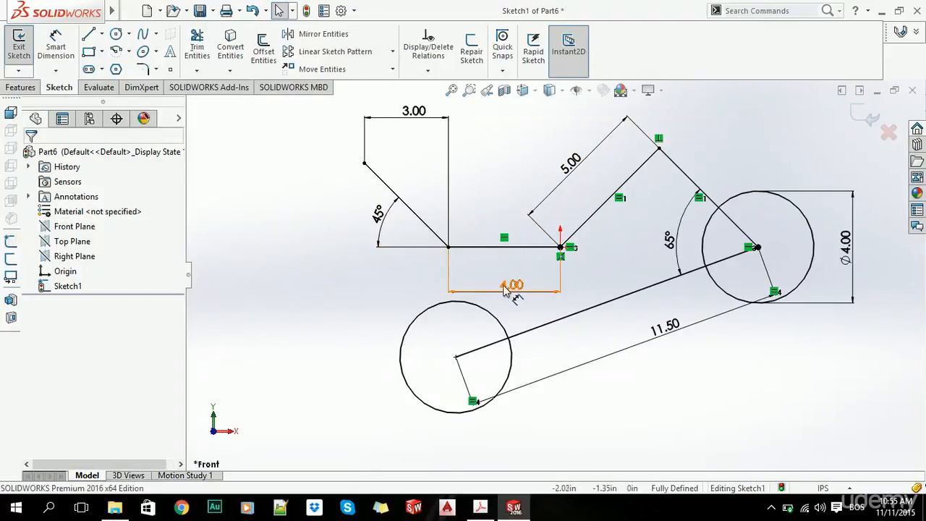
pyautogui.scroll(2, 326, 359)
pyautogui.scroll(-2, 507, 297)
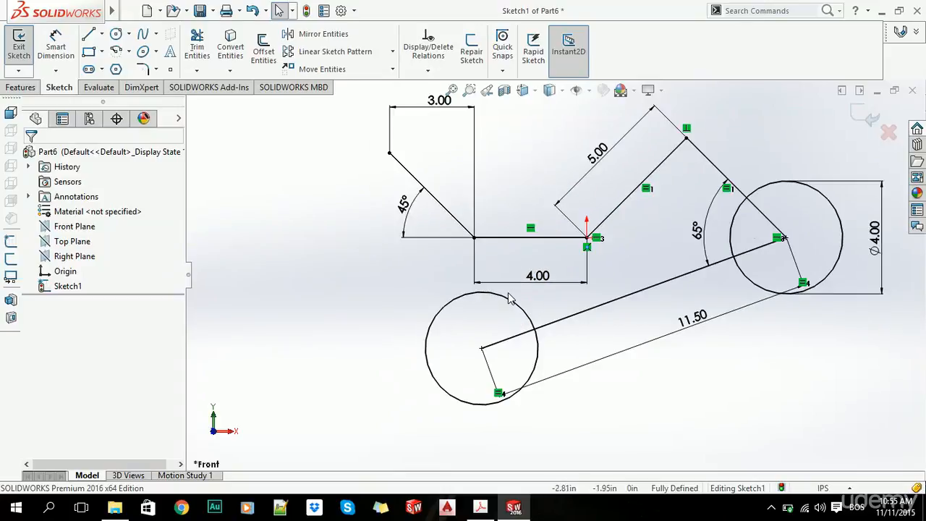
# - Exit the sketch and close the part without saving the changes
pyautogui.click(860, 117)
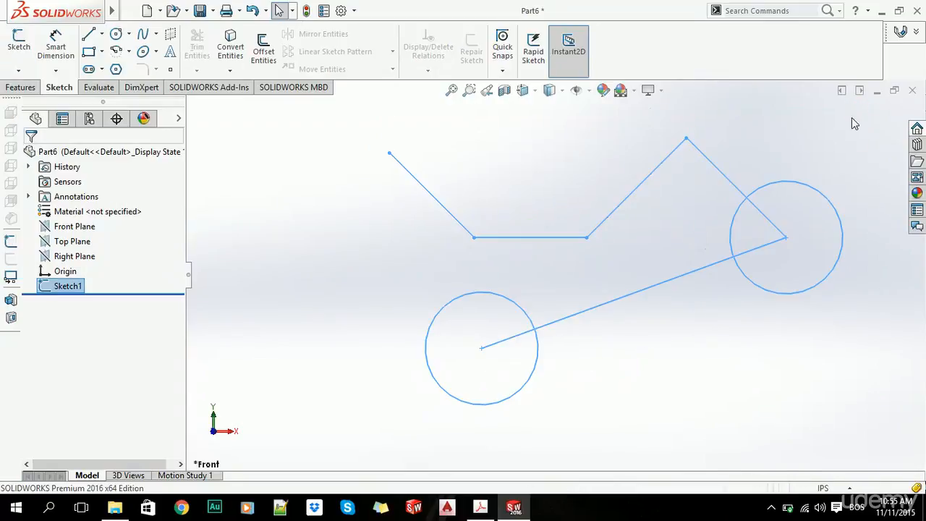
pyautogui.click(759, 349)
pyautogui.click(914, 91)
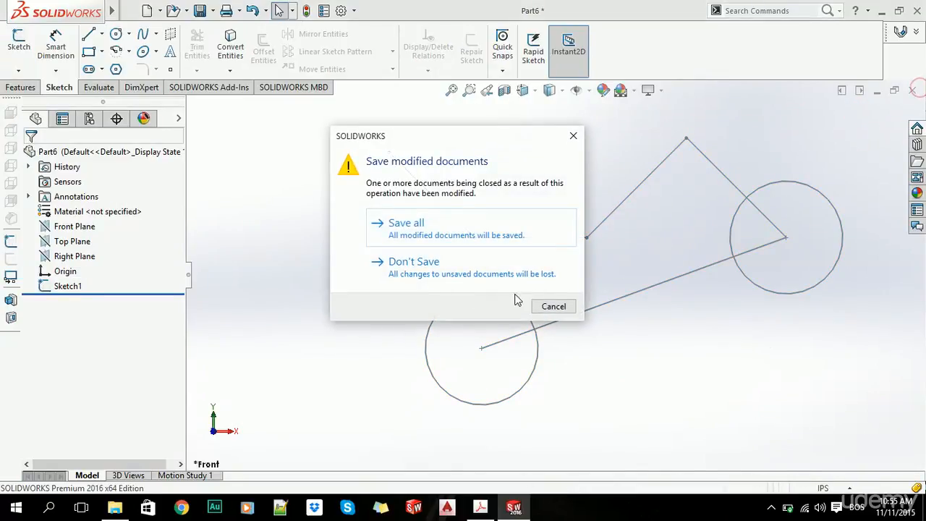
pyautogui.click(437, 266)
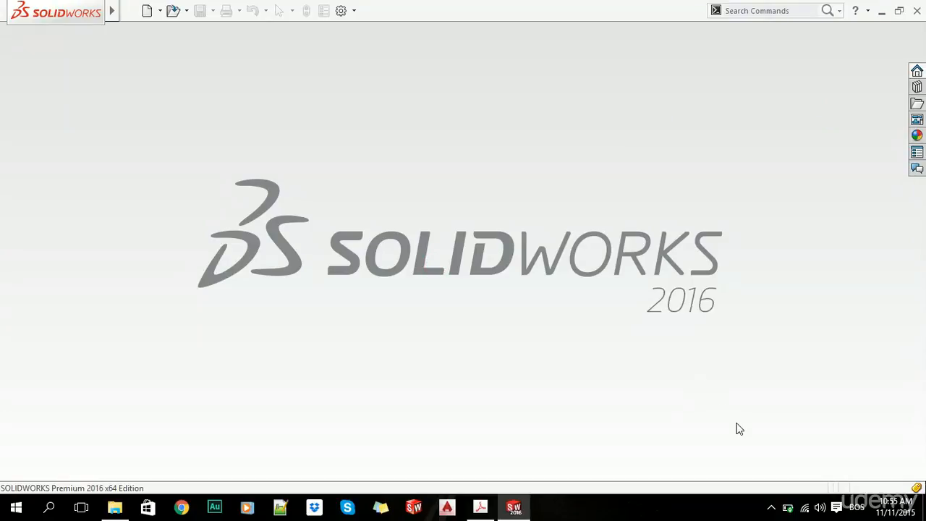
pyautogui.click(771, 506)
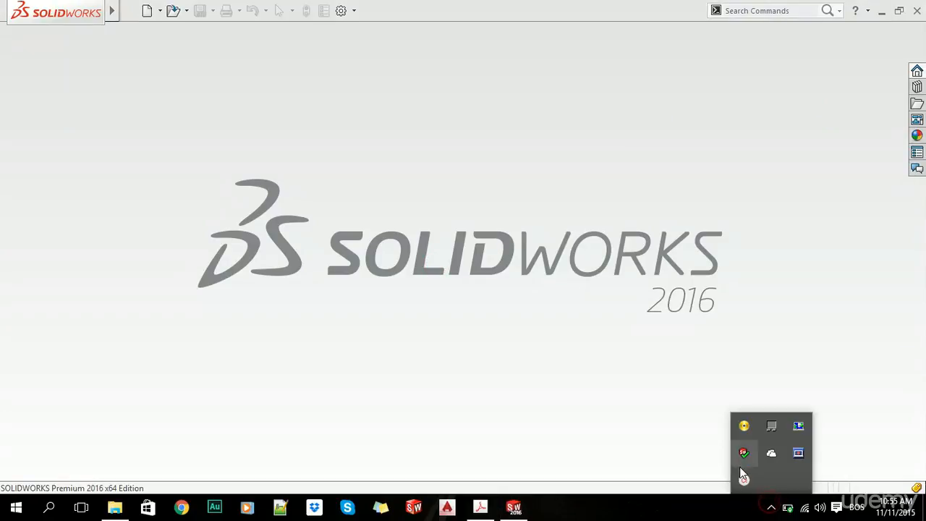